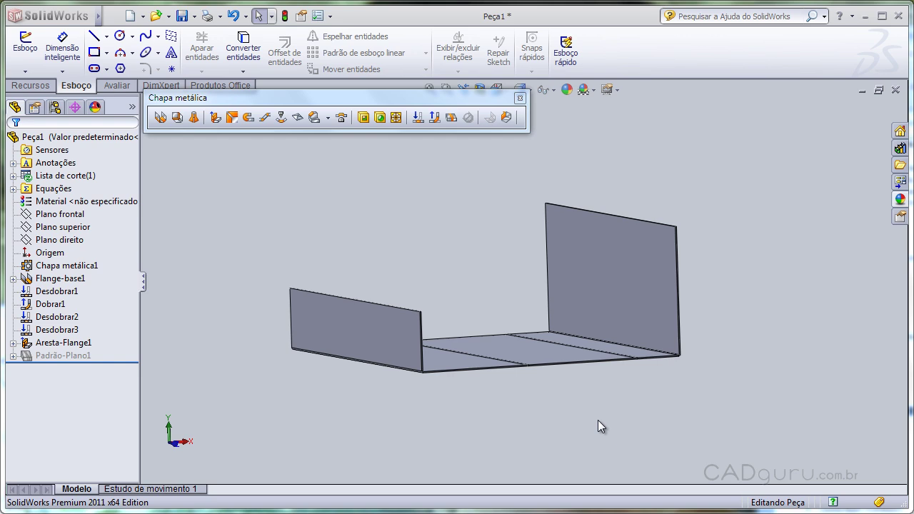
Step: Orbit and zoom around the U-shaped part, inspecting its tall right-hand flange
mouse_move(606, 394)
middle_down()
mouse_move(547, 383)
mouse_move(608, 385)
mouse_move(604, 420)
middle_up()
key(Escape)
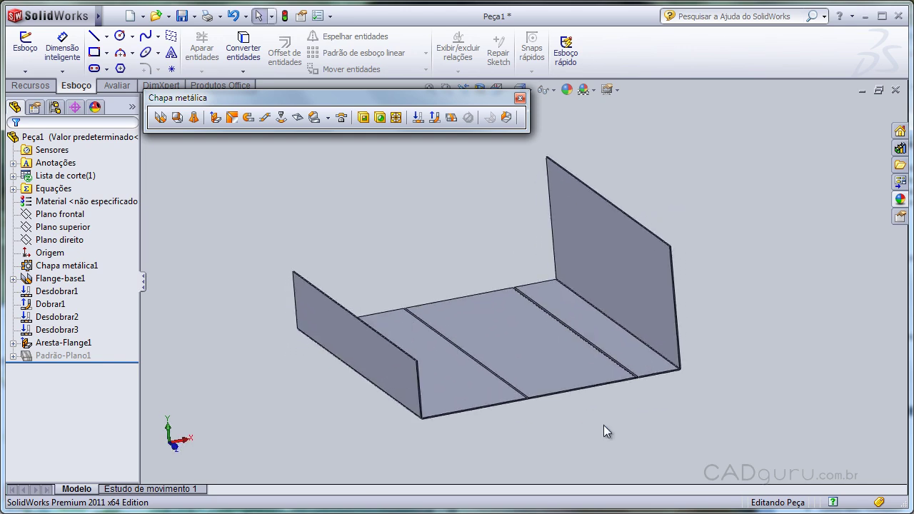
mouse_move(599, 426)
middle_down()
mouse_move(595, 381)
mouse_move(564, 380)
mouse_move(561, 388)
middle_up()
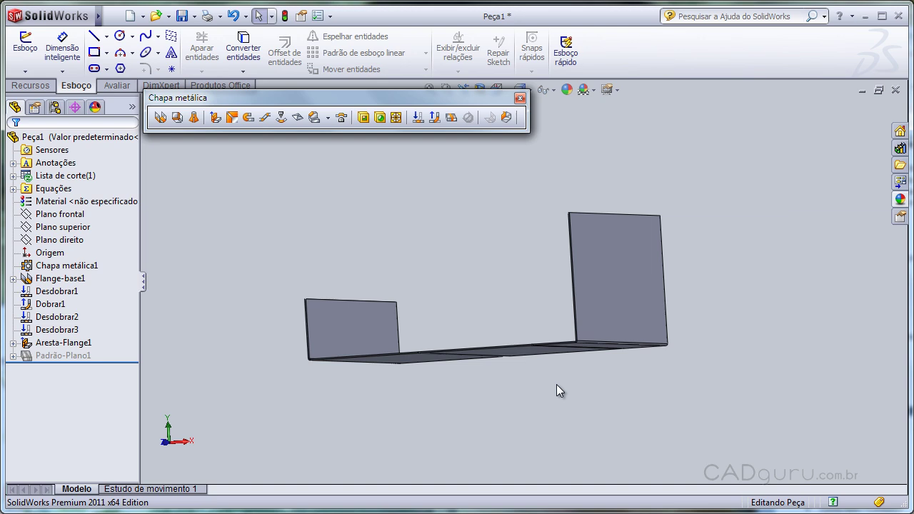
mouse_move(531, 385)
middle_down()
mouse_move(534, 408)
mouse_move(587, 419)
middle_up()
click(634, 321)
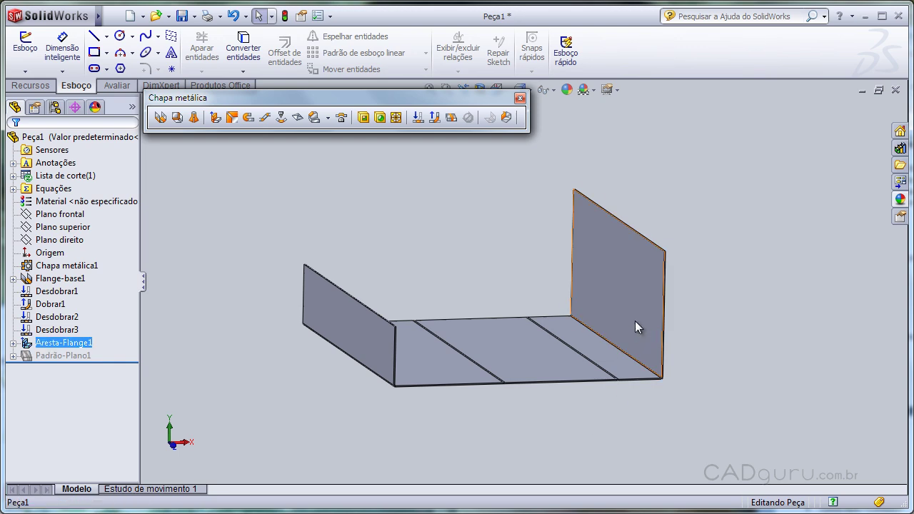
click(634, 320)
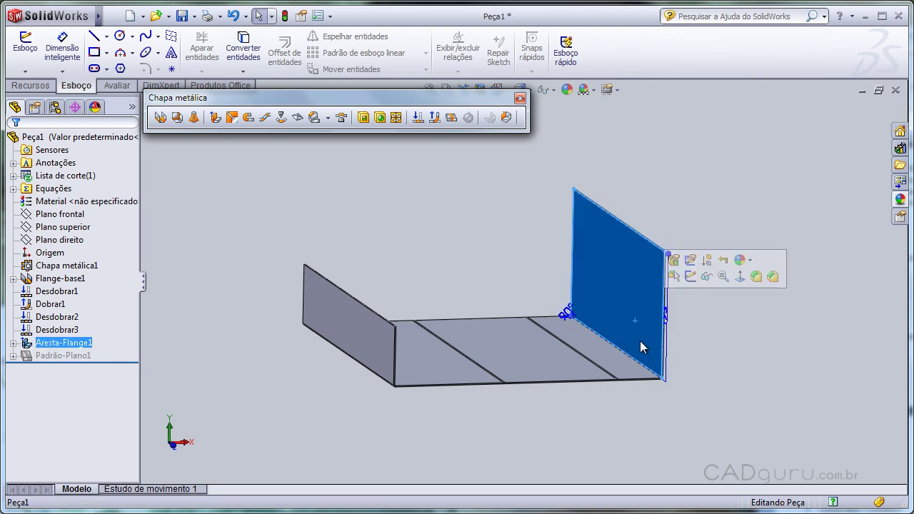
scroll(661, 382, down, 1)
scroll(632, 362, down, 3)
scroll(634, 361, down, 2)
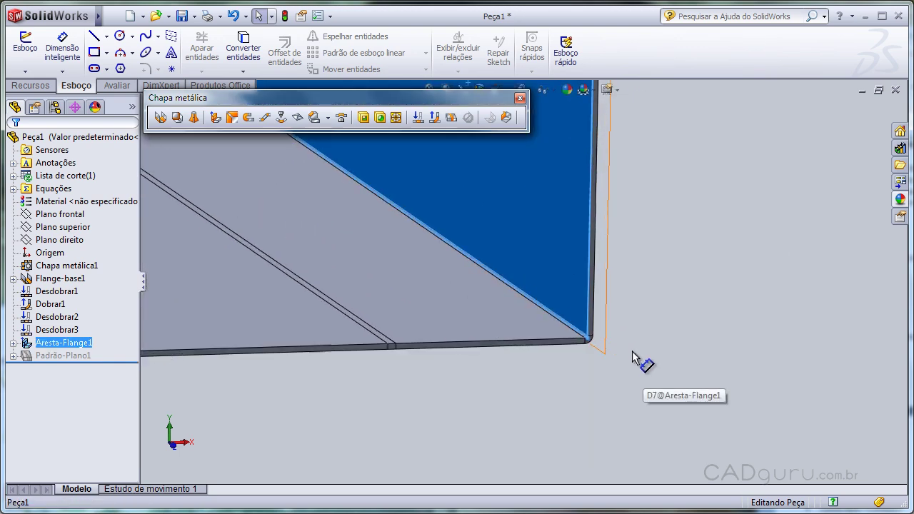
scroll(636, 359, down, 2)
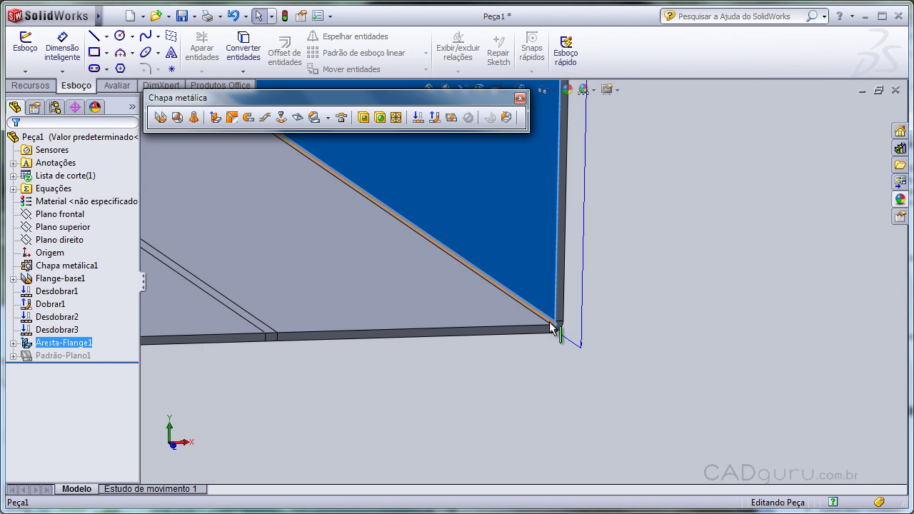
scroll(550, 327, up, 1)
scroll(549, 327, up, 2)
scroll(550, 327, up, 3)
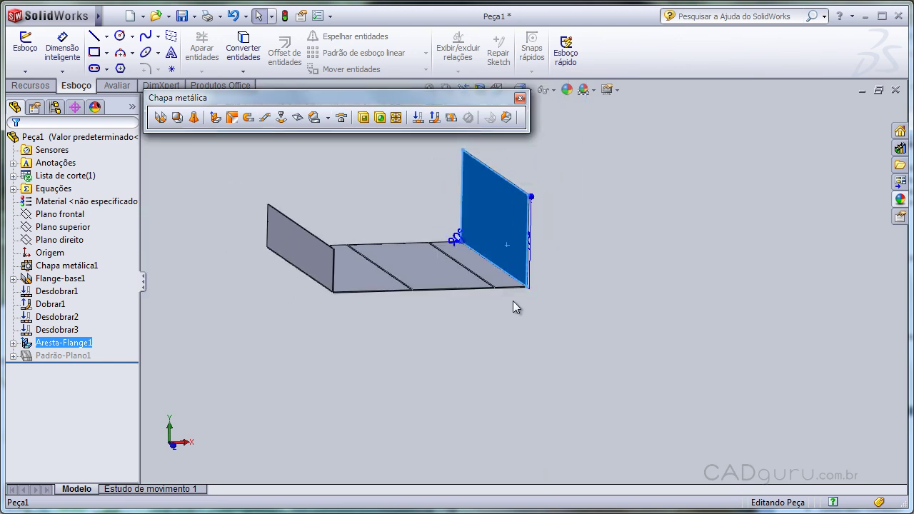
scroll(527, 288, down, 3)
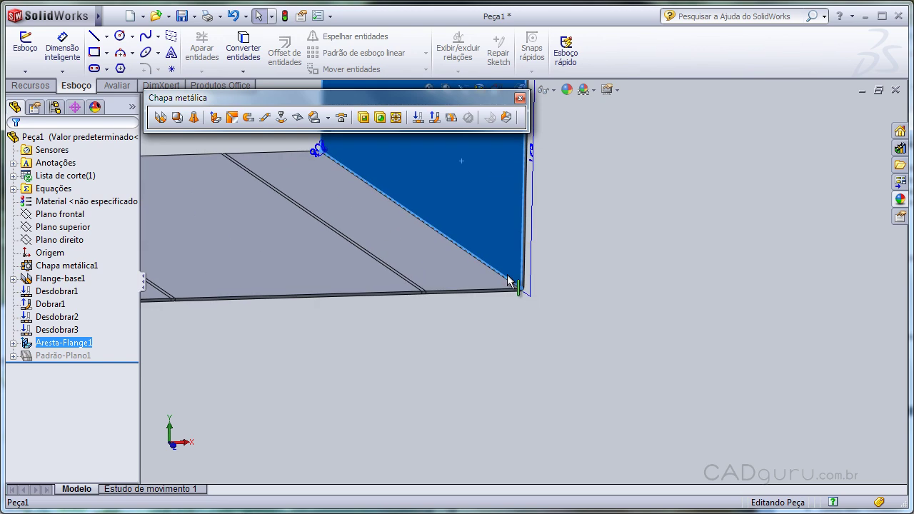
scroll(510, 281, down, 2)
scroll(549, 327, down, 1)
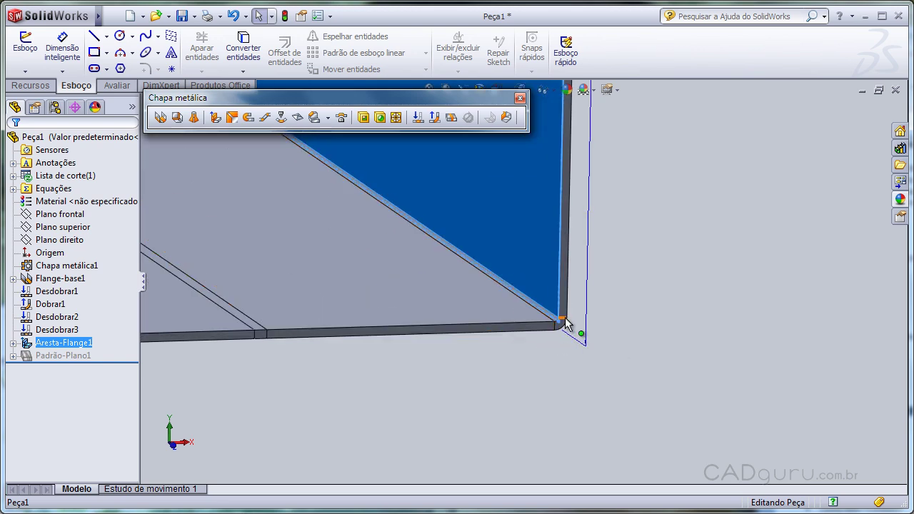
scroll(565, 322, up, 1)
scroll(569, 309, up, 2)
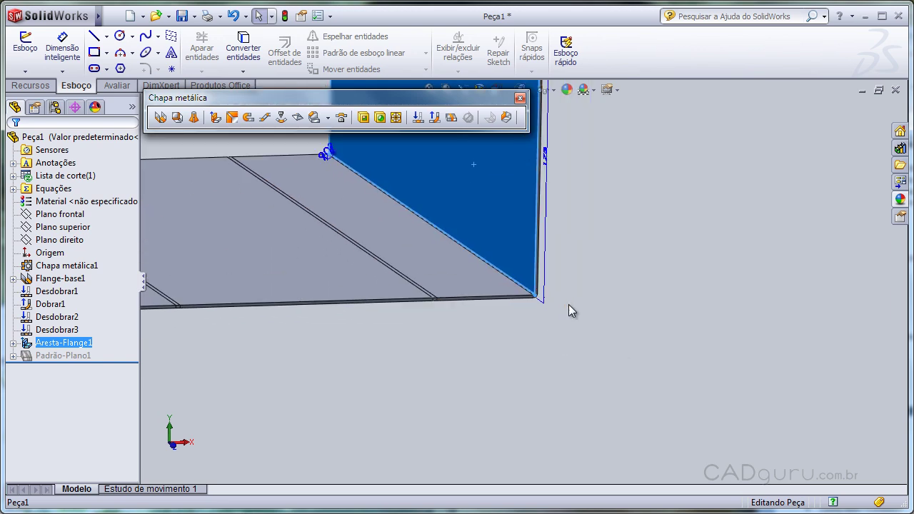
scroll(592, 303, up, 4)
click(610, 292)
middle_drag(610, 293, 581, 299)
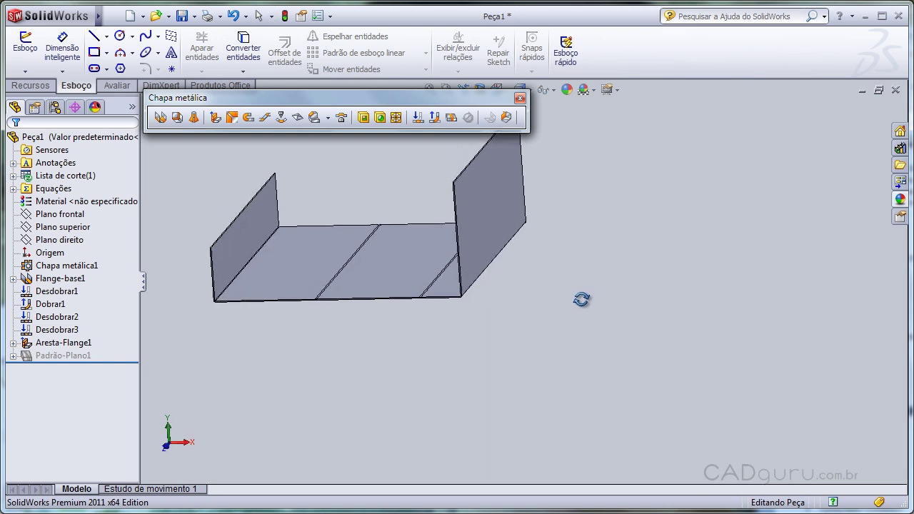
scroll(239, 190, down, 2)
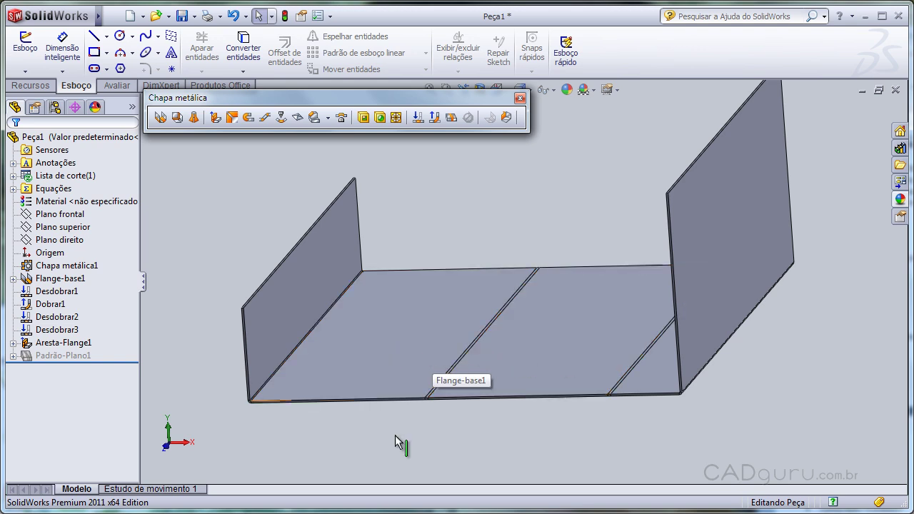
scroll(423, 394, down, 5)
scroll(423, 392, up, 1)
scroll(429, 391, up, 3)
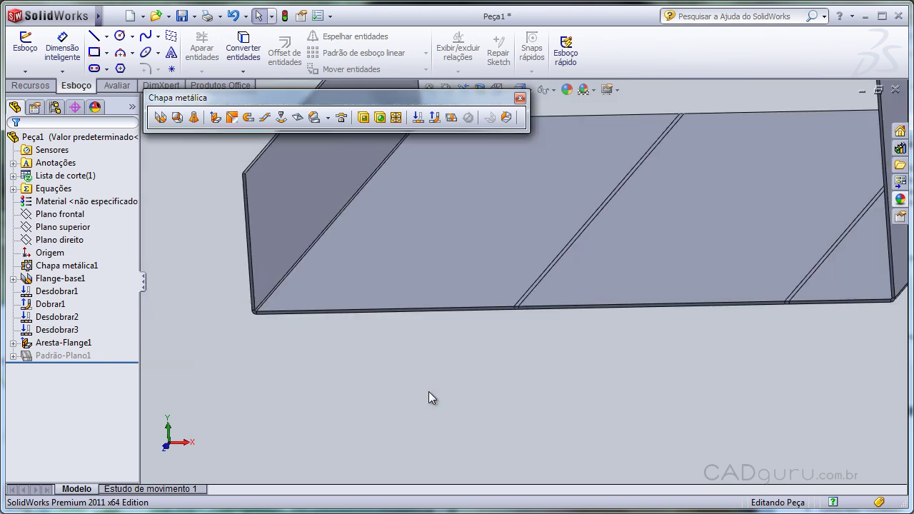
scroll(428, 391, up, 2)
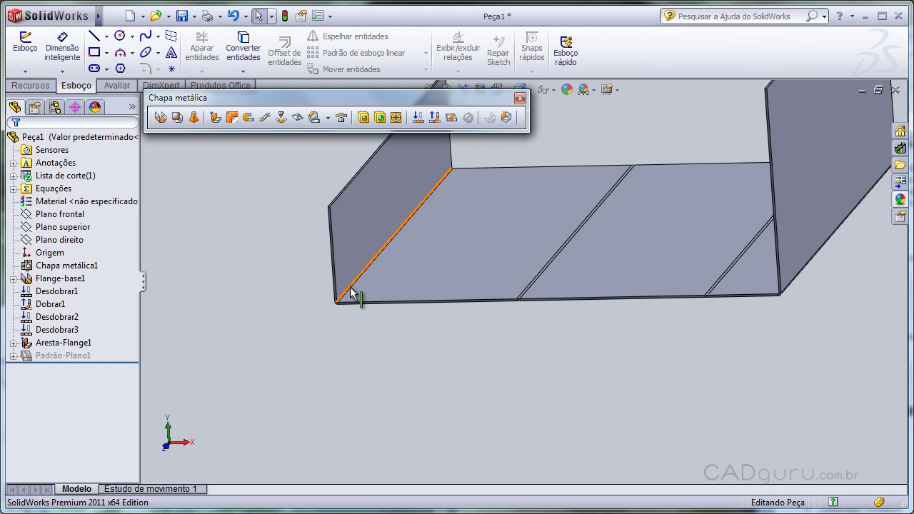
scroll(314, 337, up, 3)
scroll(314, 337, up, 2)
mouse_move(479, 300)
middle_down()
mouse_move(486, 280)
mouse_move(516, 281)
mouse_move(524, 297)
middle_up()
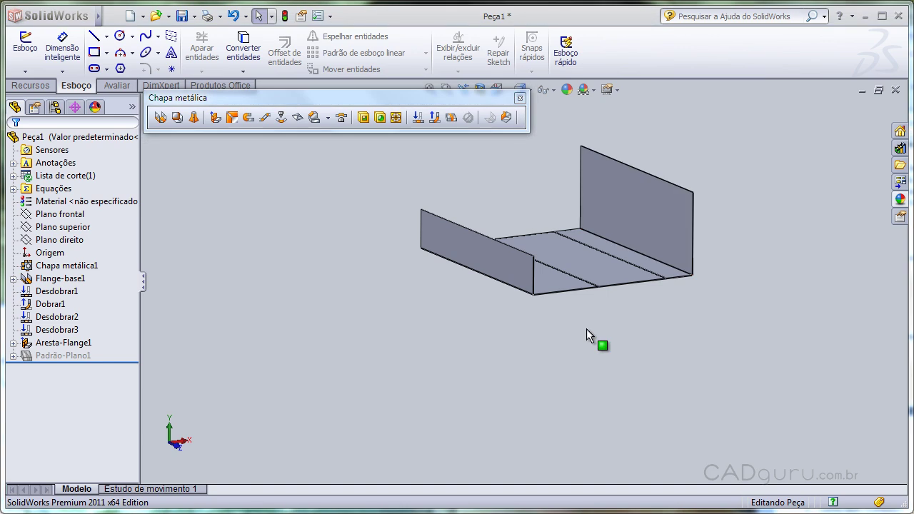
Step: Create a new blank part, Peça7, and start a sketch on Plano frontal
click(126, 17)
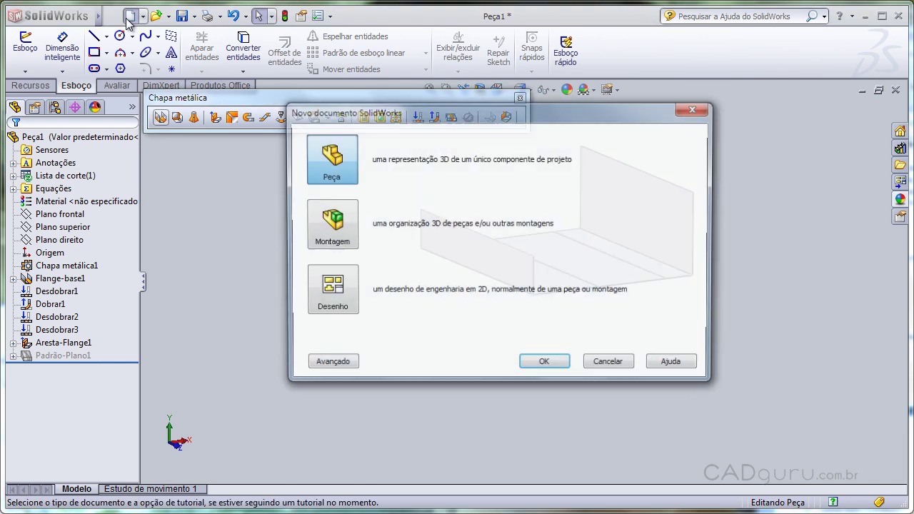
double_click(332, 157)
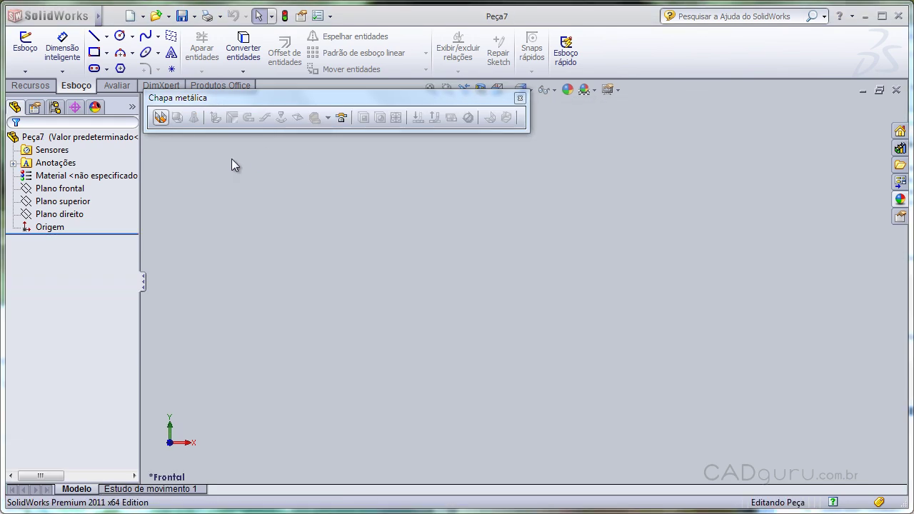
click(48, 189)
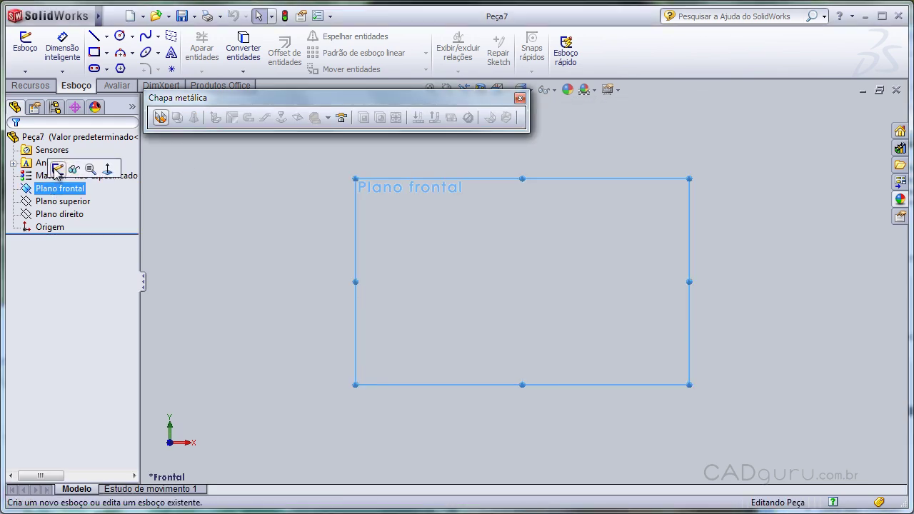
click(56, 168)
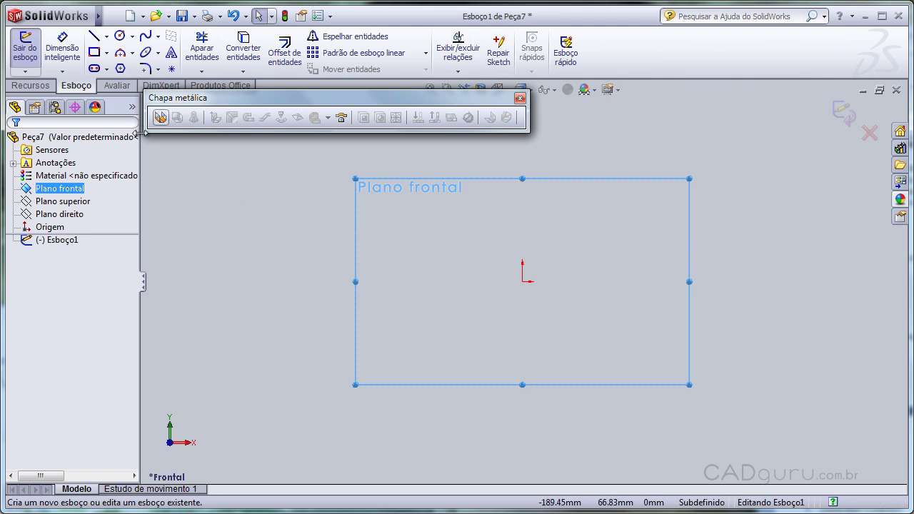
Step: Draw connected lines from the origin: right, down, left, up, then slanted to the top left
click(94, 35)
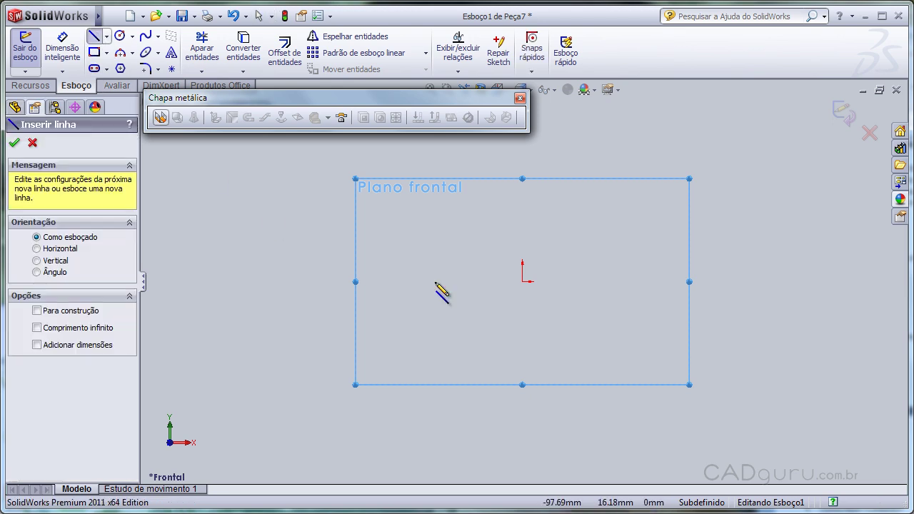
click(522, 281)
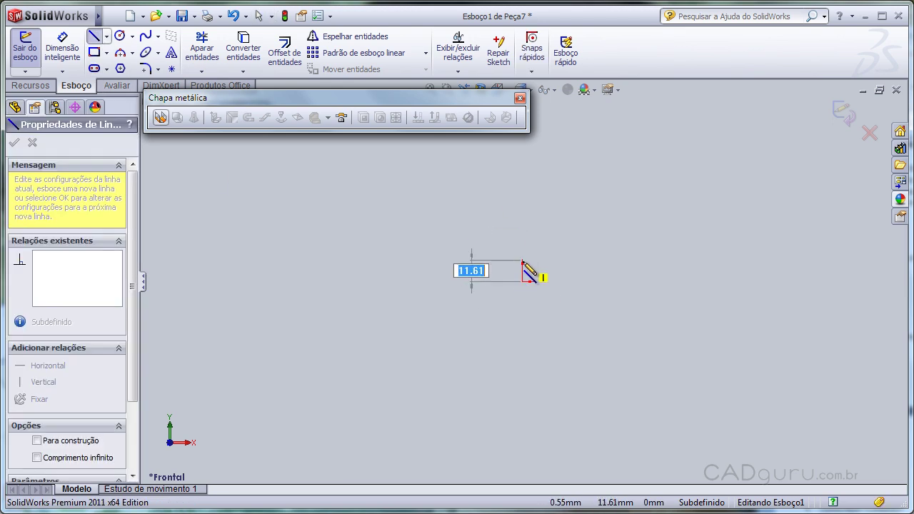
click(746, 281)
click(746, 471)
click(212, 471)
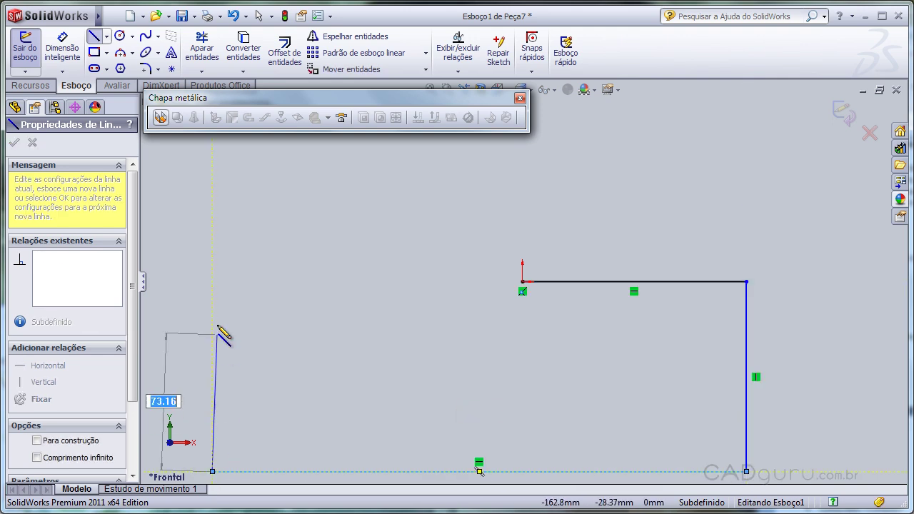
click(212, 237)
click(383, 159)
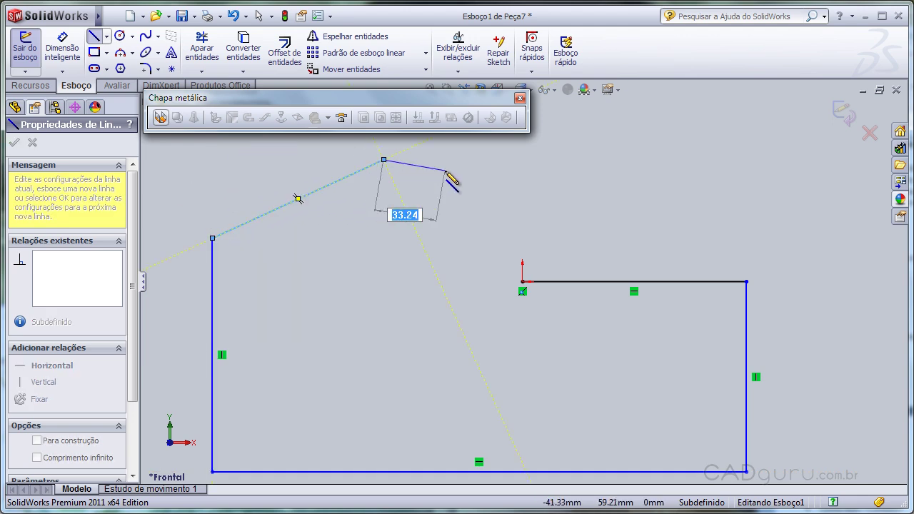
key(Escape)
Step: Exit the sketch and view it at an angle
click(840, 113)
scroll(710, 253, up, 3)
scroll(708, 250, up, 2)
middle_drag(708, 249, 584, 314)
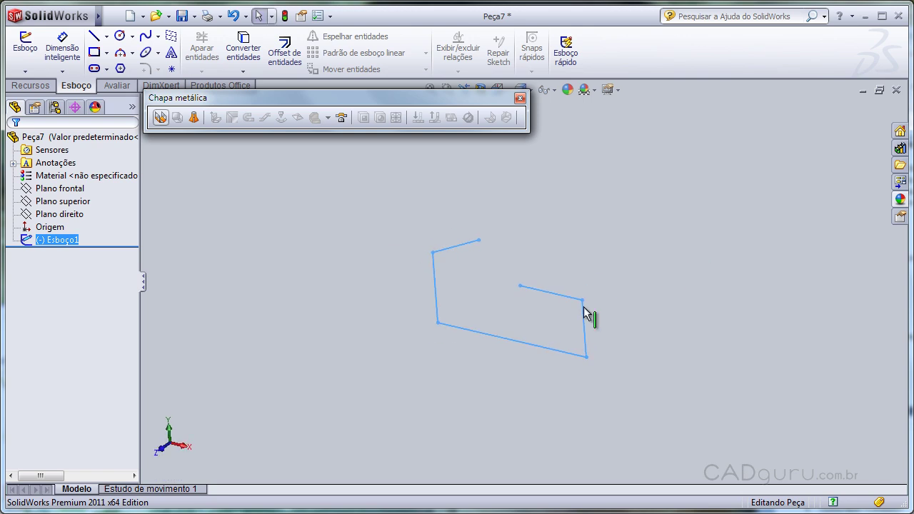
Step: Build a 530 mm deep base flange from the sketch, then orbit the resulting channel
click(161, 119)
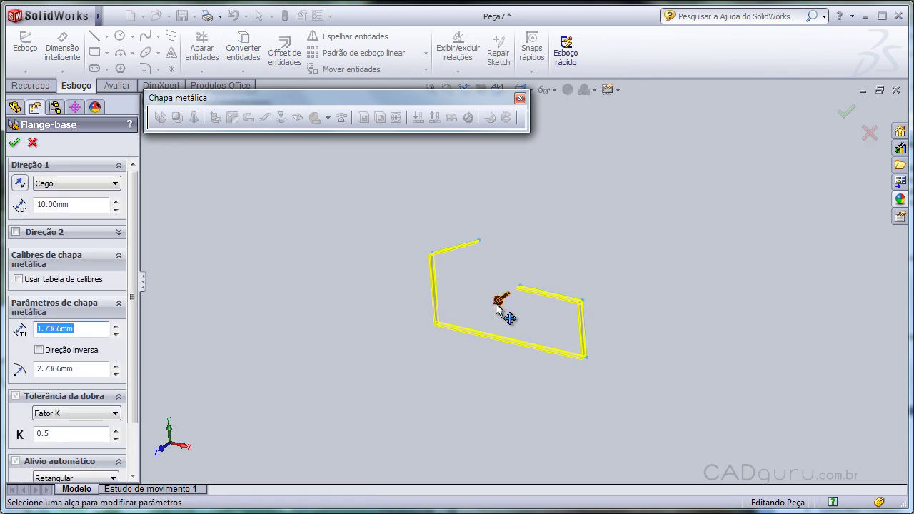
drag(496, 303, 264, 412)
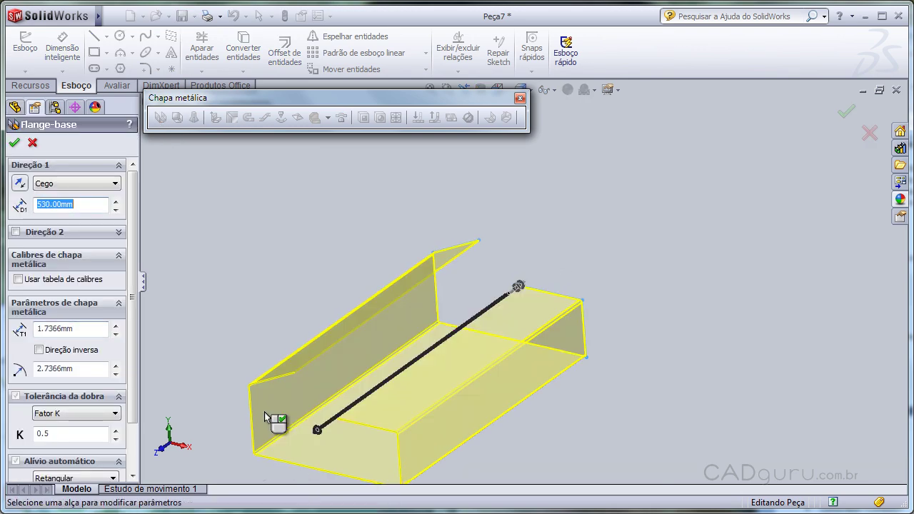
click(846, 110)
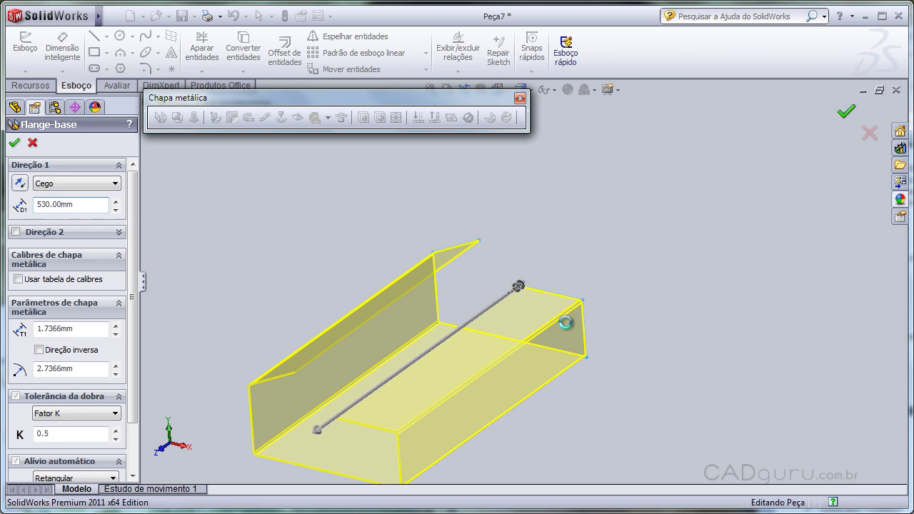
middle_drag(574, 357, 621, 266)
mouse_move(446, 382)
middle_down()
mouse_move(394, 391)
mouse_move(412, 345)
mouse_move(464, 405)
middle_up()
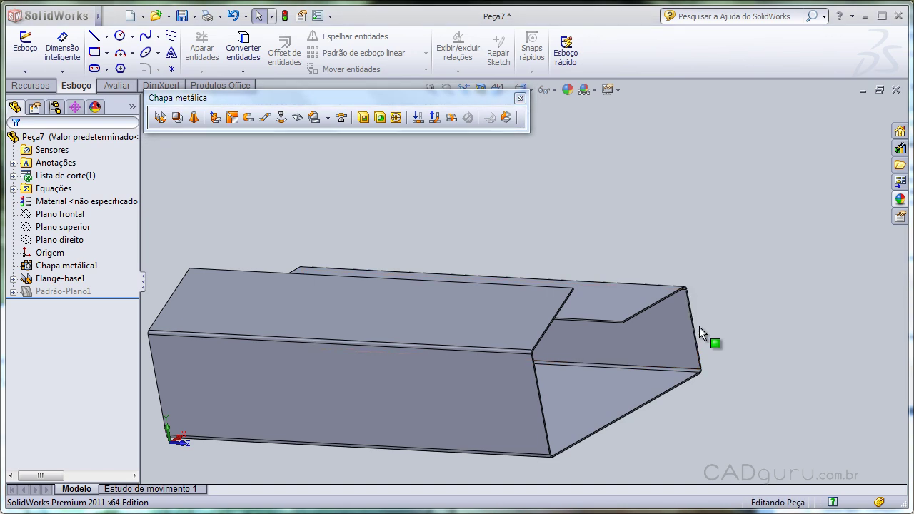
Step: Unfold bend DobradeBase4 with the top flange face fixed, creating Desdobrar1
key(z)
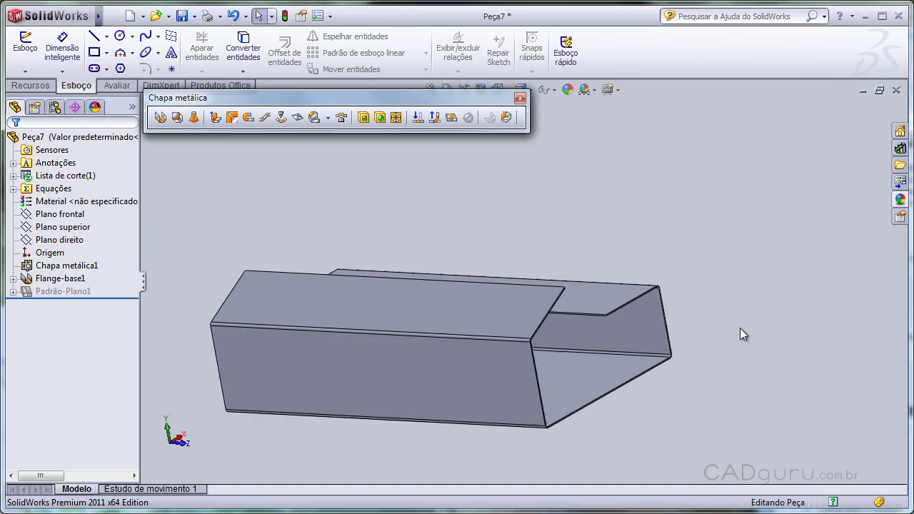
key(z)
mouse_move(710, 317)
middle_down()
mouse_move(693, 250)
mouse_move(668, 294)
mouse_move(620, 292)
mouse_move(626, 264)
mouse_move(632, 340)
mouse_move(666, 347)
middle_up()
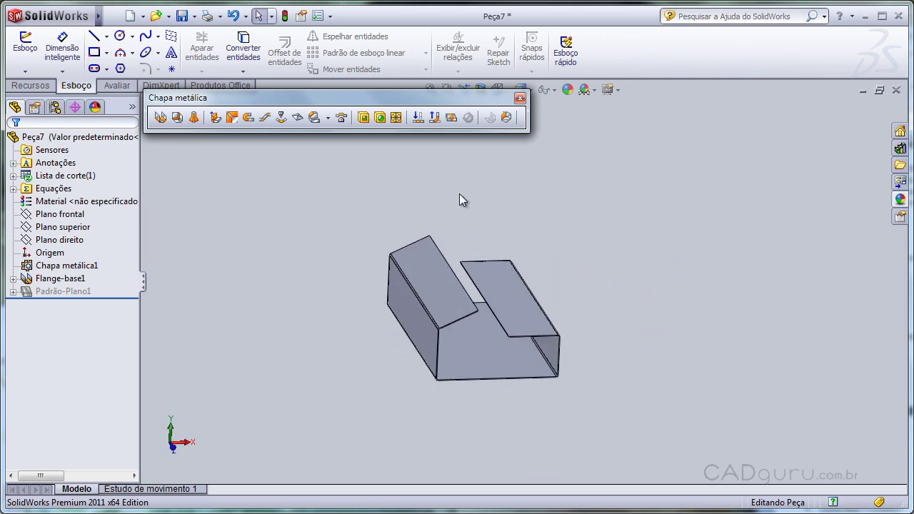
click(417, 118)
mouse_move(470, 207)
middle_down()
mouse_move(453, 185)
mouse_move(466, 171)
mouse_move(473, 112)
mouse_move(517, 251)
middle_up()
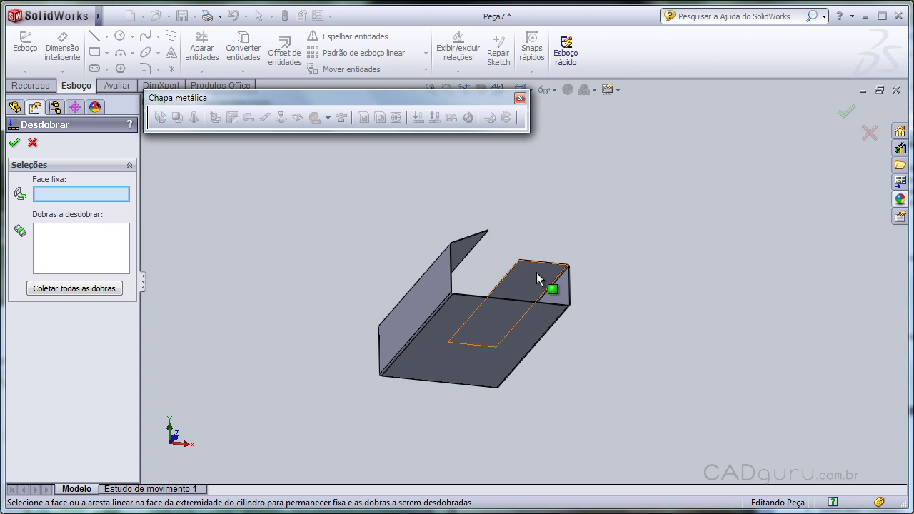
click(537, 276)
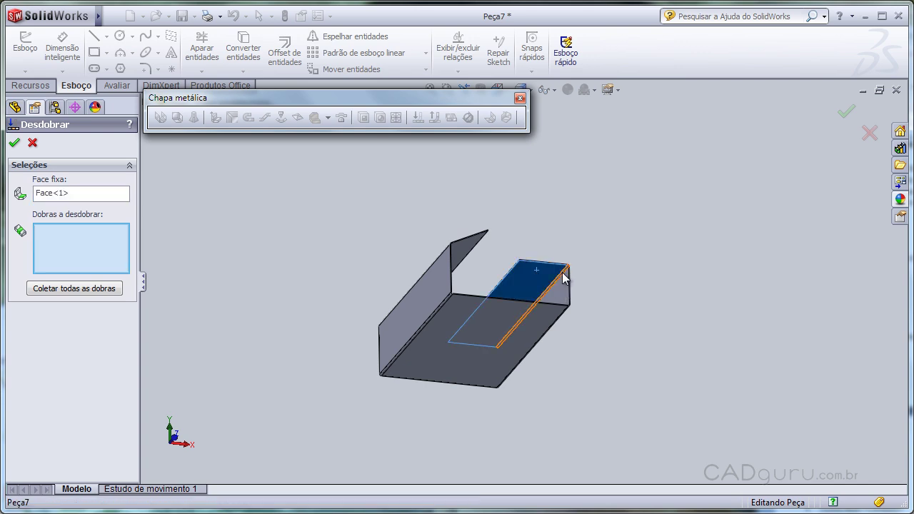
click(564, 278)
right_click(564, 278)
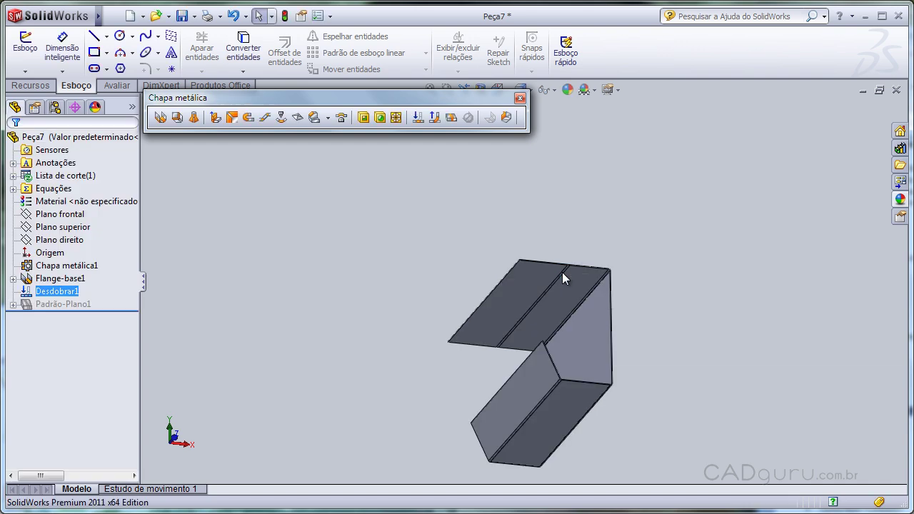
mouse_move(562, 272)
middle_down()
mouse_move(551, 209)
mouse_move(537, 270)
middle_up()
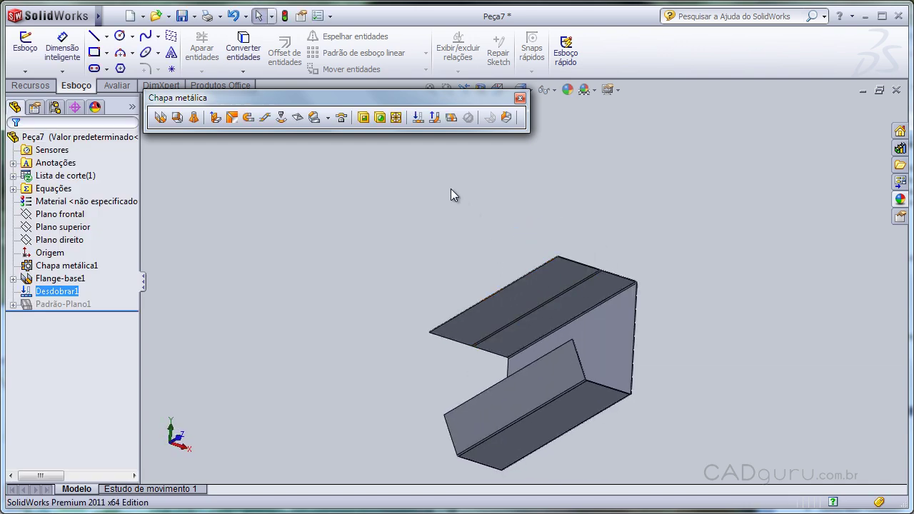
Step: Unfold bend DobradeBase3 with the top strip face fixed, creating Desdobrar2
click(418, 120)
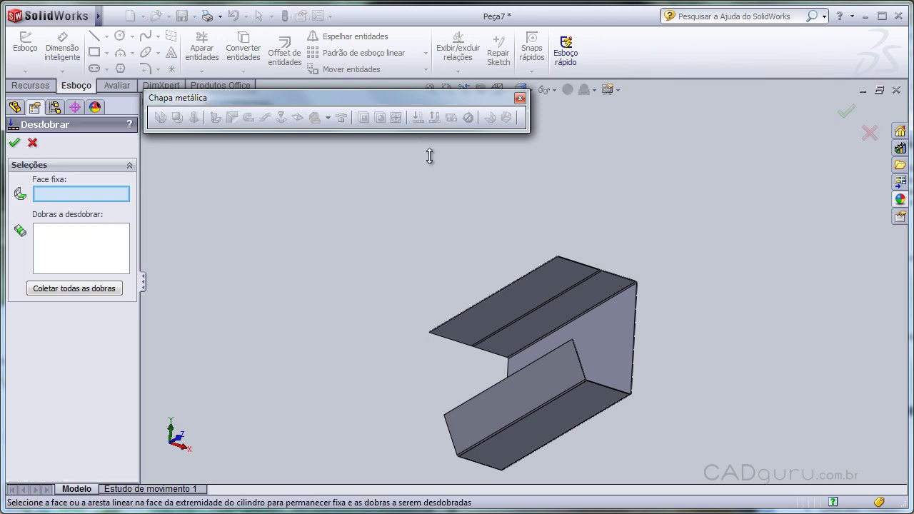
click(596, 297)
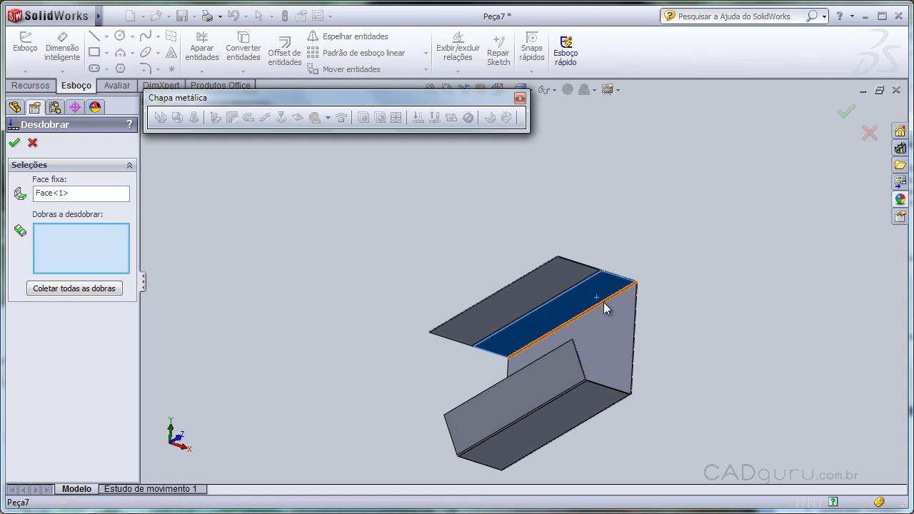
click(604, 302)
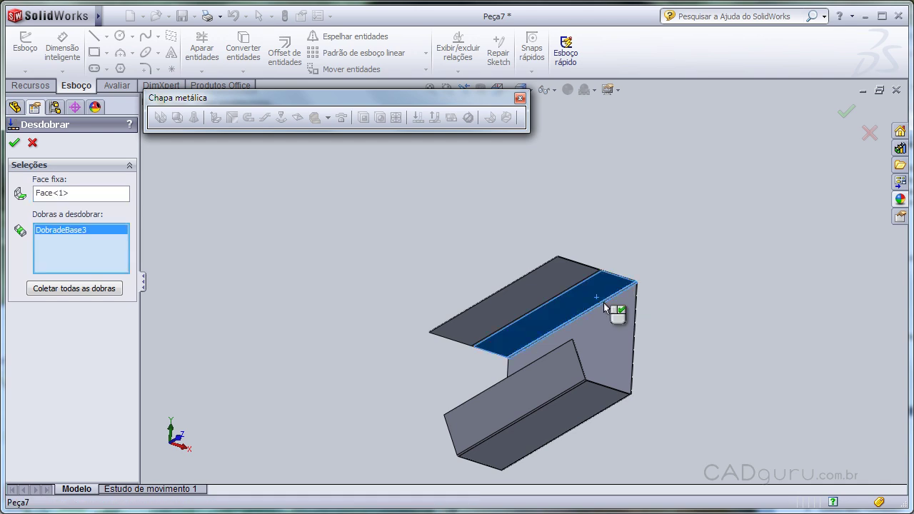
right_click(604, 305)
middle_drag(603, 302, 695, 317)
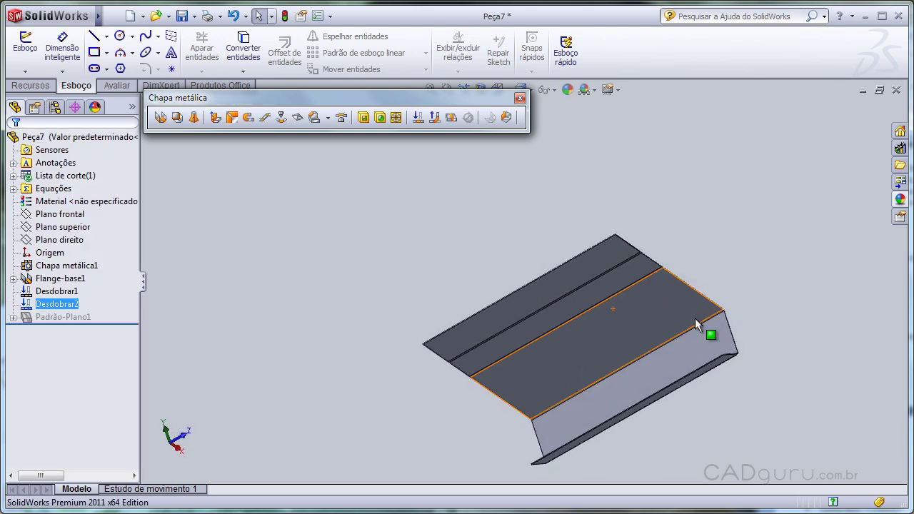
Step: Unfold the remaining side bend with the wide middle face fixed, then start a Fold
click(418, 119)
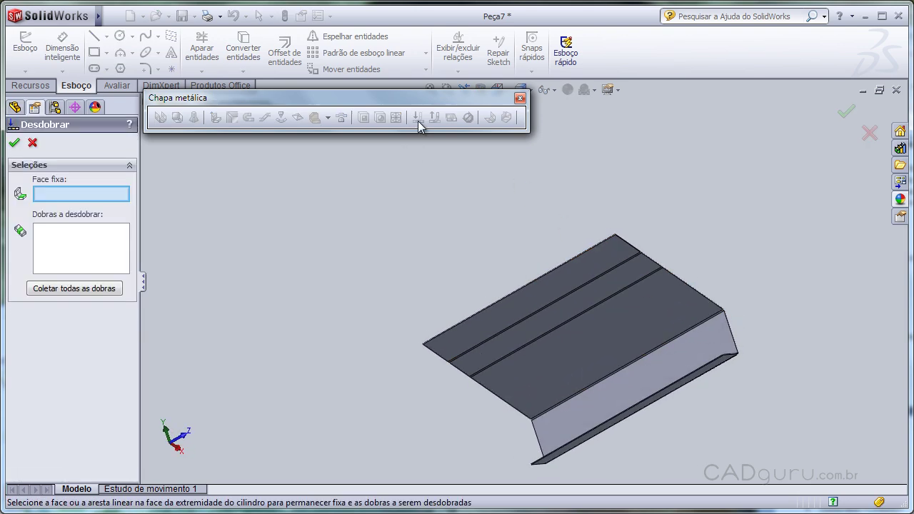
click(669, 304)
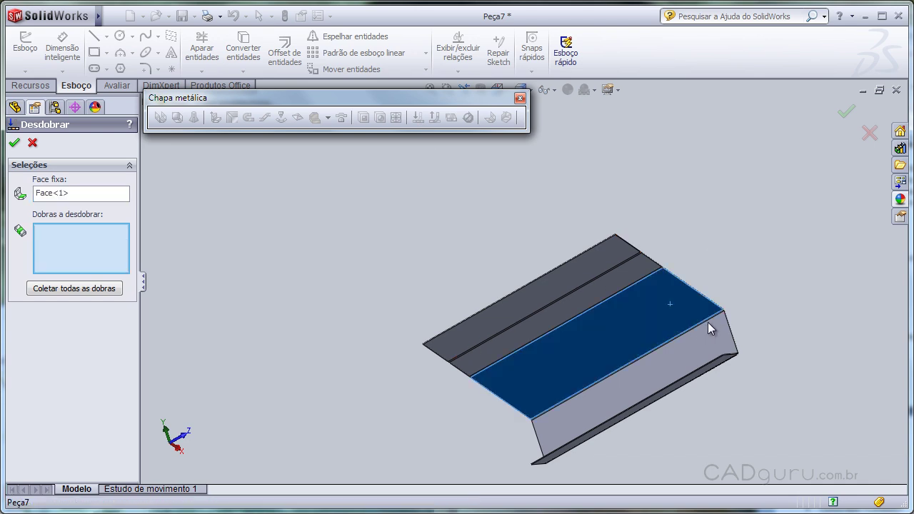
click(707, 323)
key(Return)
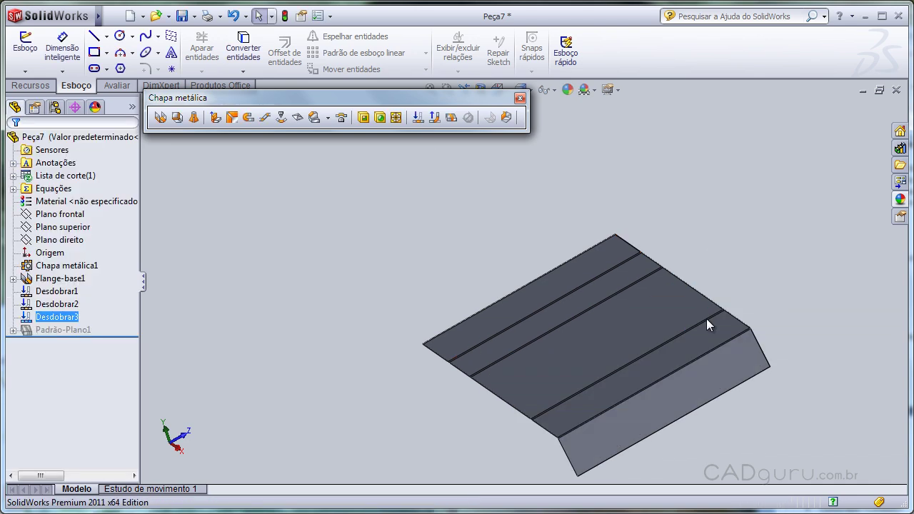
mouse_move(725, 352)
middle_down()
mouse_move(722, 240)
mouse_move(638, 218)
mouse_move(536, 224)
mouse_move(500, 250)
mouse_move(510, 343)
mouse_move(571, 453)
middle_up()
scroll(674, 373, down, 3)
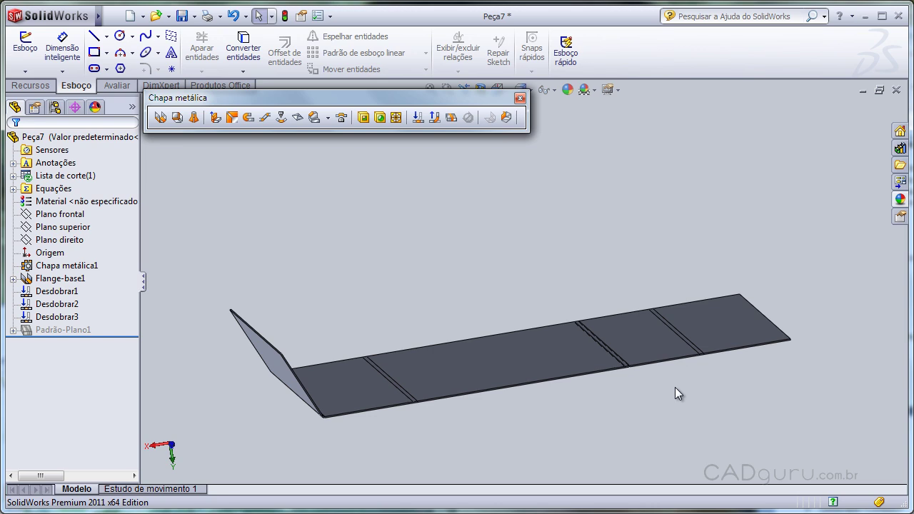
click(434, 118)
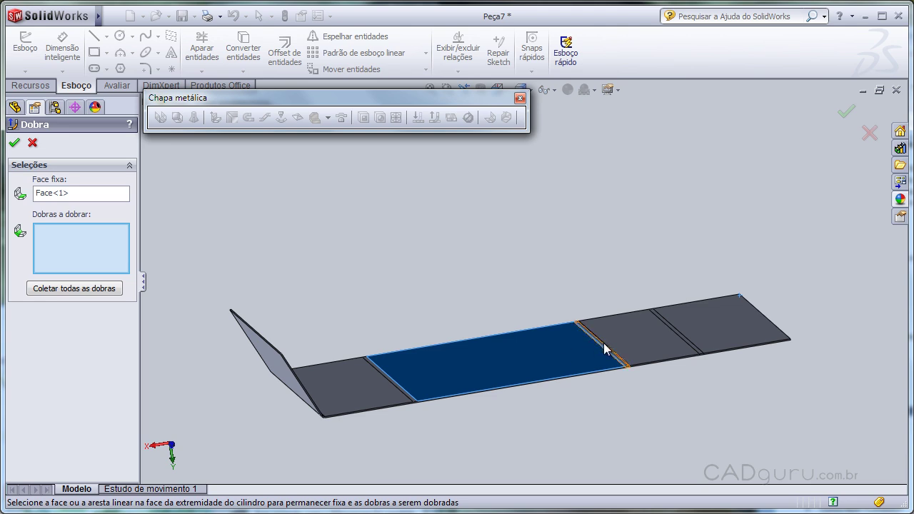
Step: Fold bend DobradeBase3 back upright, creating Dobrar1
scroll(604, 349, down, 2)
scroll(604, 350, down, 3)
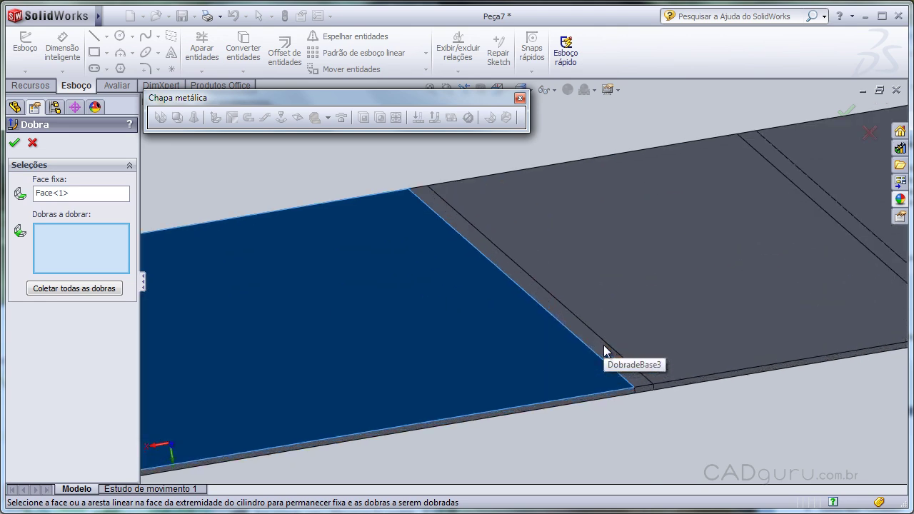
scroll(604, 349, down, 2)
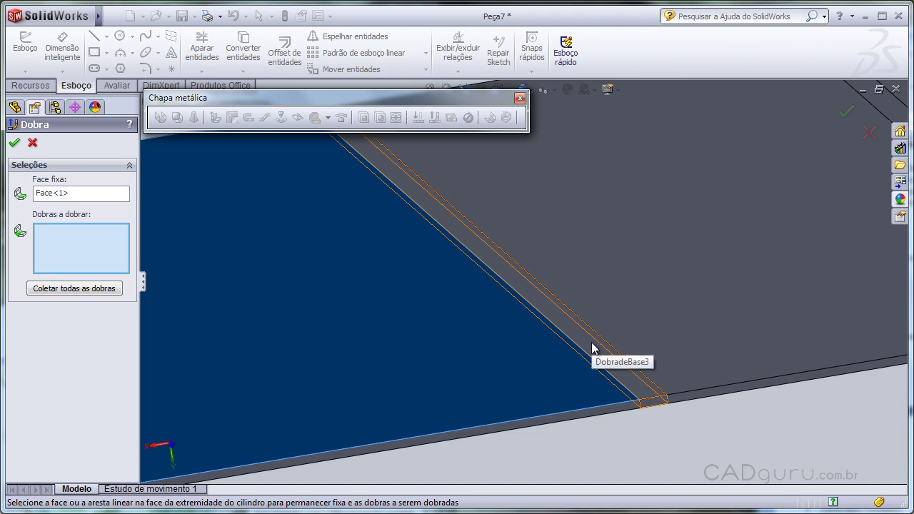
click(591, 348)
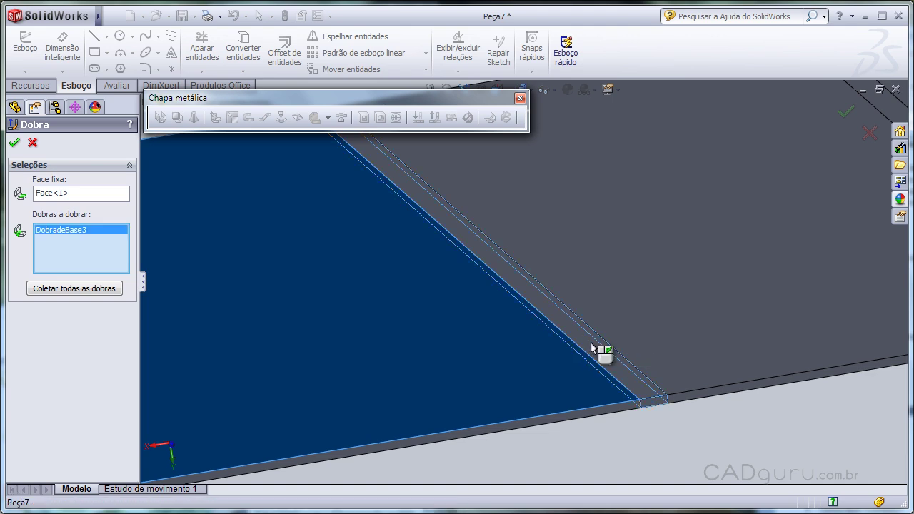
right_click(590, 342)
scroll(591, 342, up, 2)
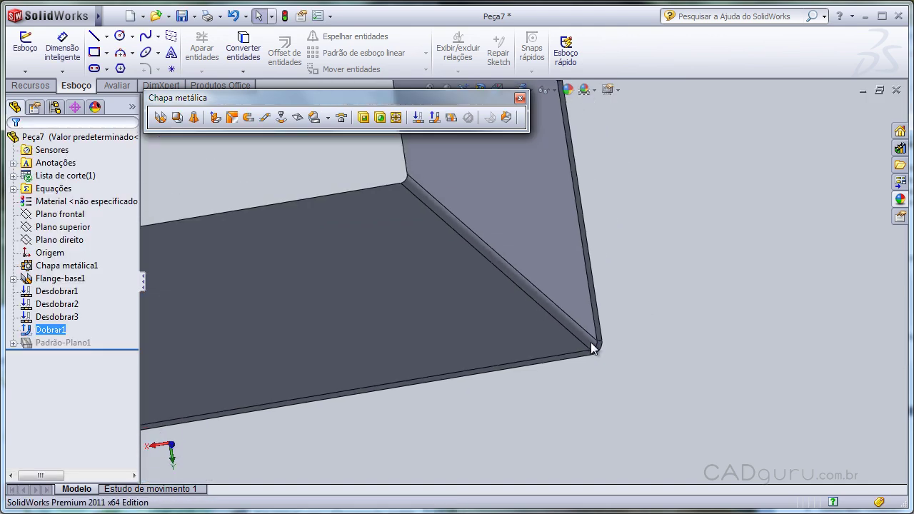
scroll(590, 342, up, 2)
mouse_move(631, 249)
middle_down()
mouse_move(633, 228)
mouse_move(634, 245)
middle_up()
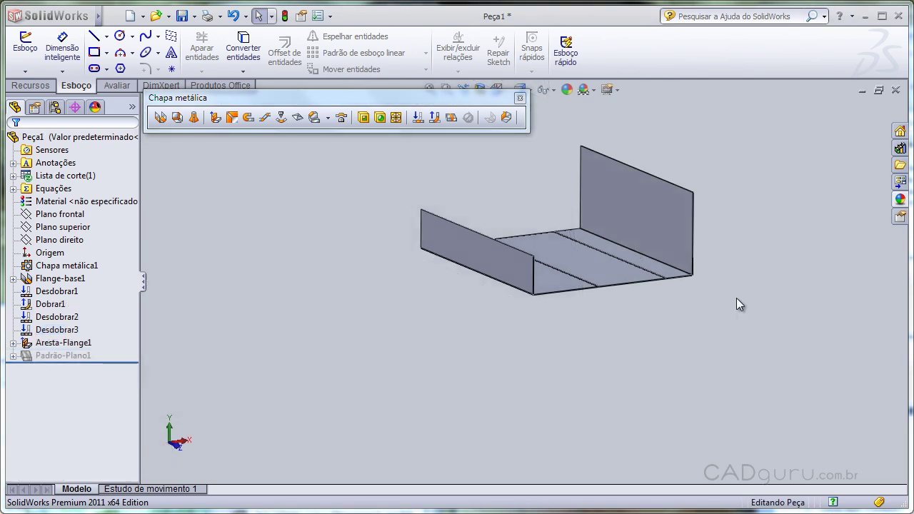
Step: Minimize Peça1, restore the Peça5 plate window, and orbit, pan and zoom to inspect it
click(860, 92)
click(197, 486)
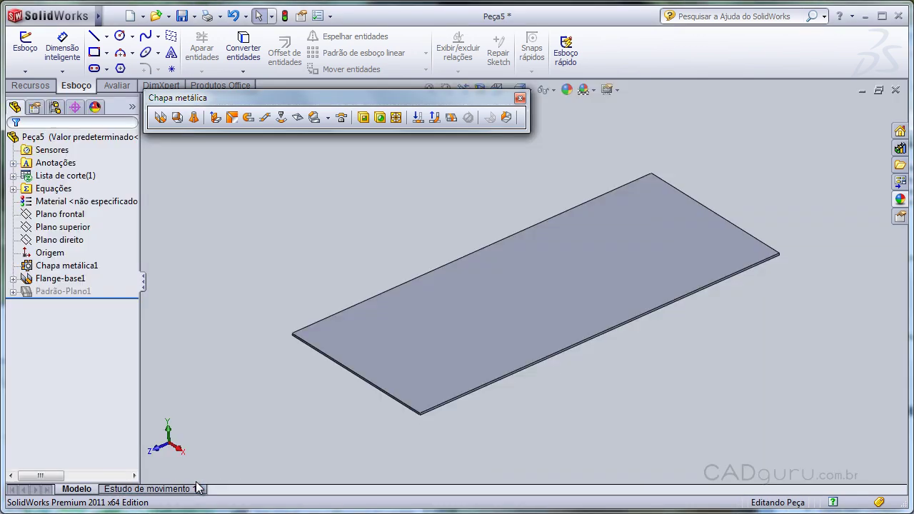
mouse_move(565, 386)
middle_down()
mouse_move(542, 295)
mouse_move(492, 372)
middle_up()
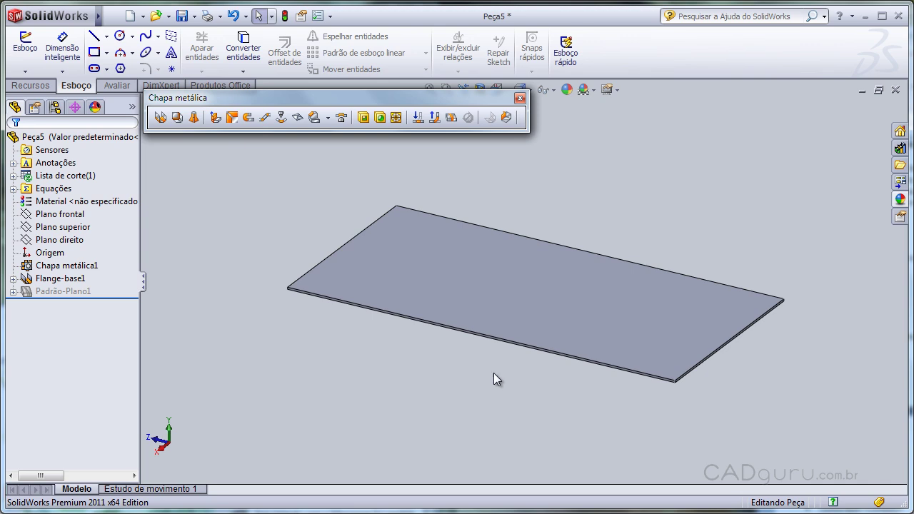
scroll(585, 367, down, 5)
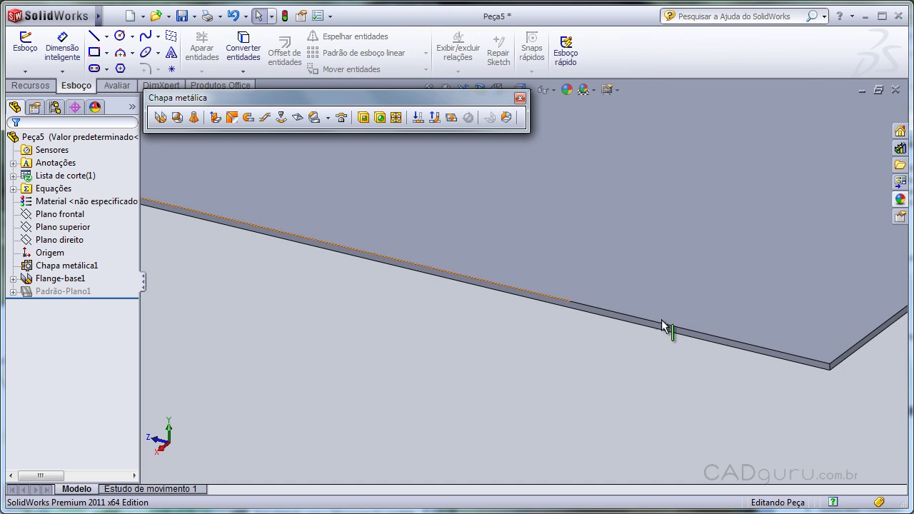
ctrl+middle_drag(551, 351, 310, 365)
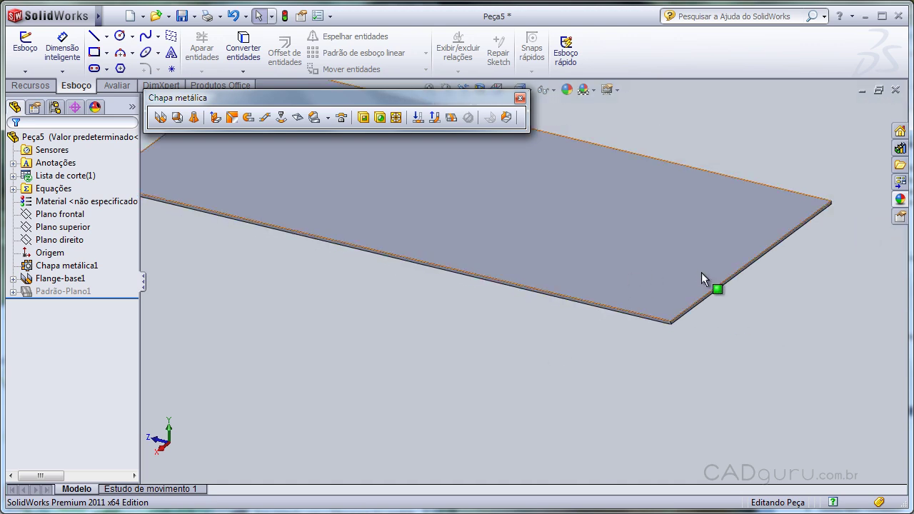
scroll(714, 323, up, 2)
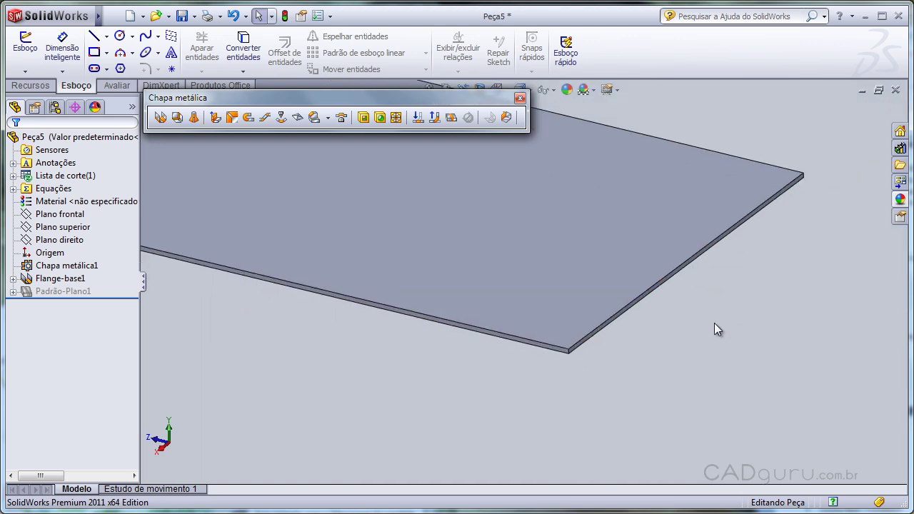
scroll(714, 323, up, 3)
scroll(260, 168, down, 3)
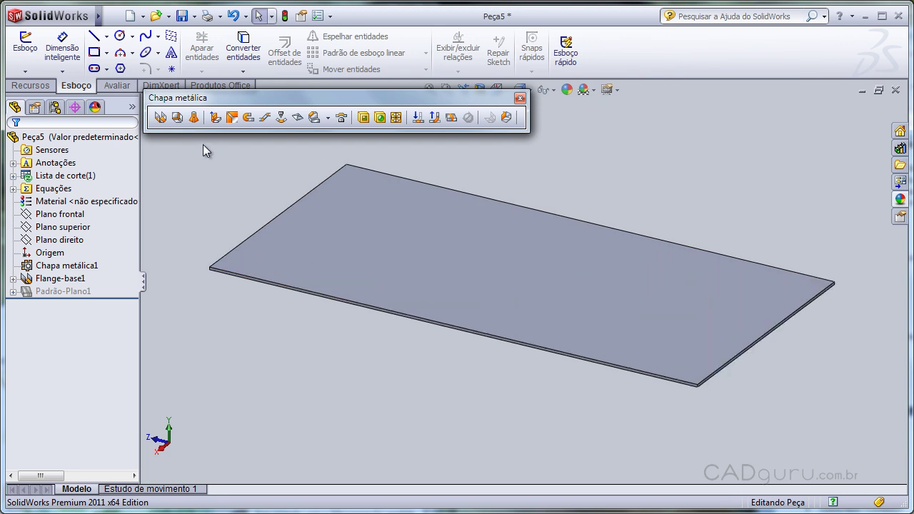
Step: Start an edge flange on the plate's right short edge with a 91 mm height
click(213, 117)
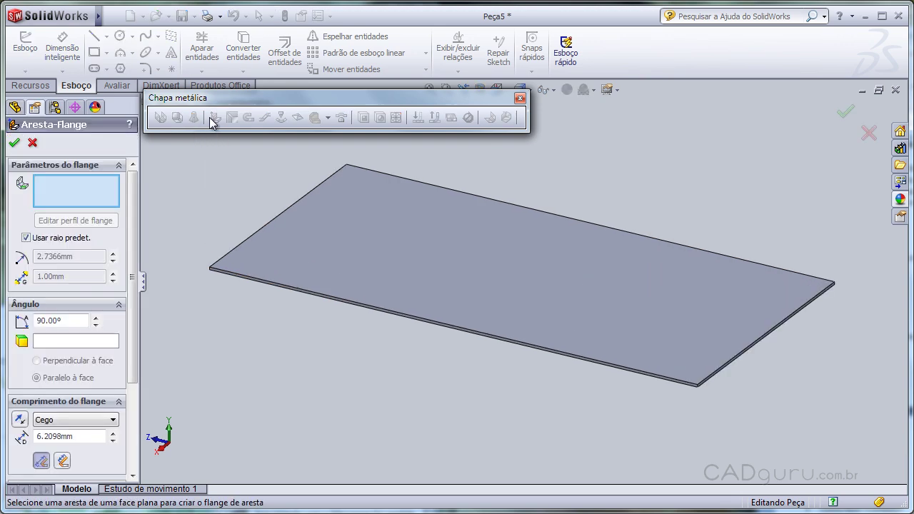
click(774, 339)
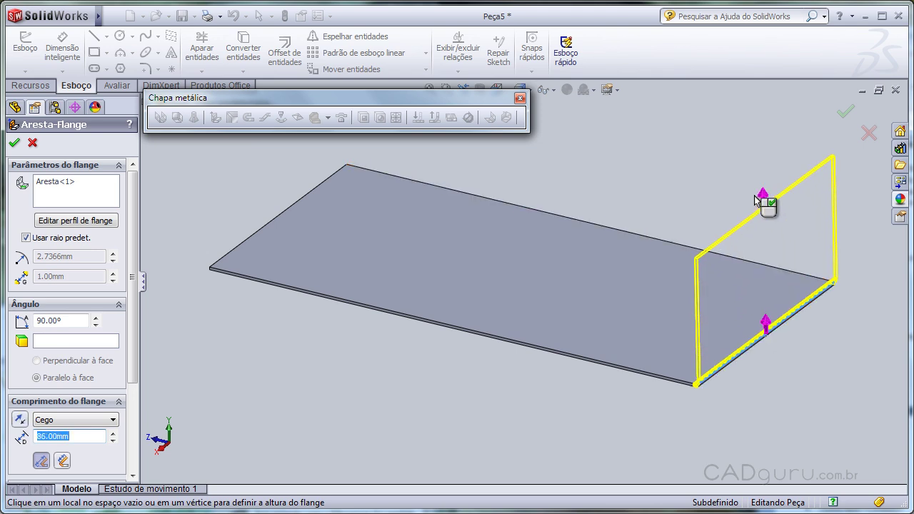
click(755, 194)
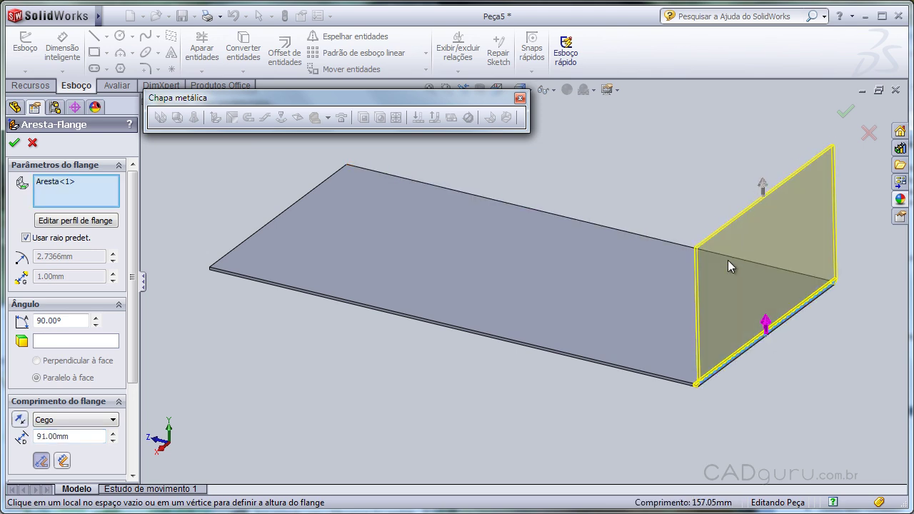
middle_drag(727, 260, 744, 231)
scroll(651, 275, down, 1)
scroll(736, 341, down, 1)
scroll(736, 341, down, 2)
scroll(736, 334, up, 1)
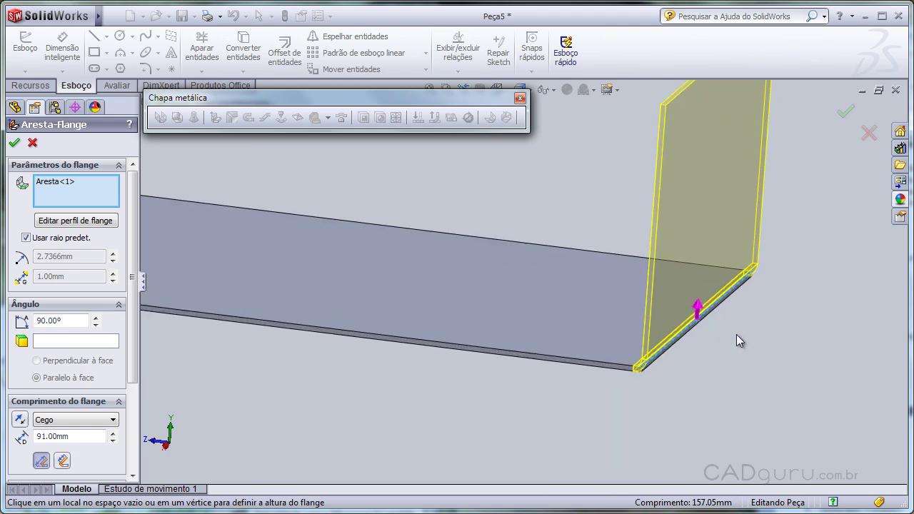
scroll(724, 334, up, 1)
Step: Flip the flange direction downward and back upward
click(669, 303)
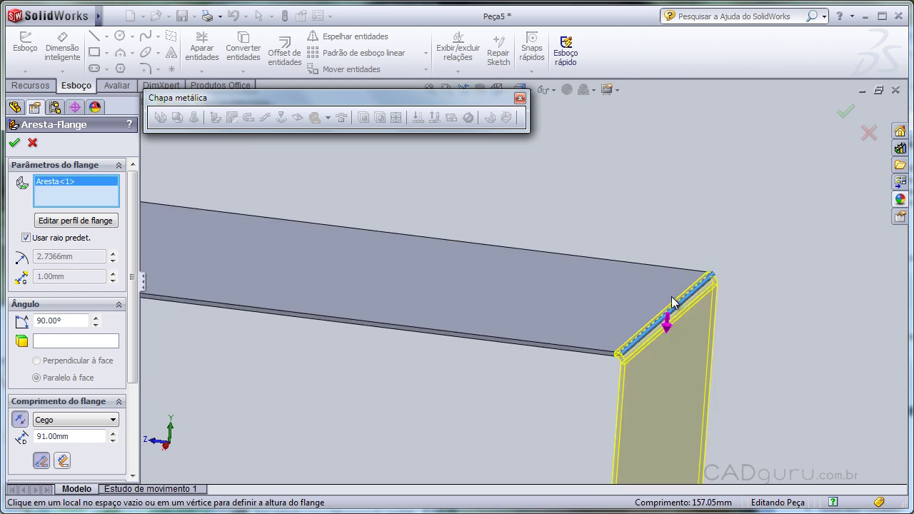
click(668, 325)
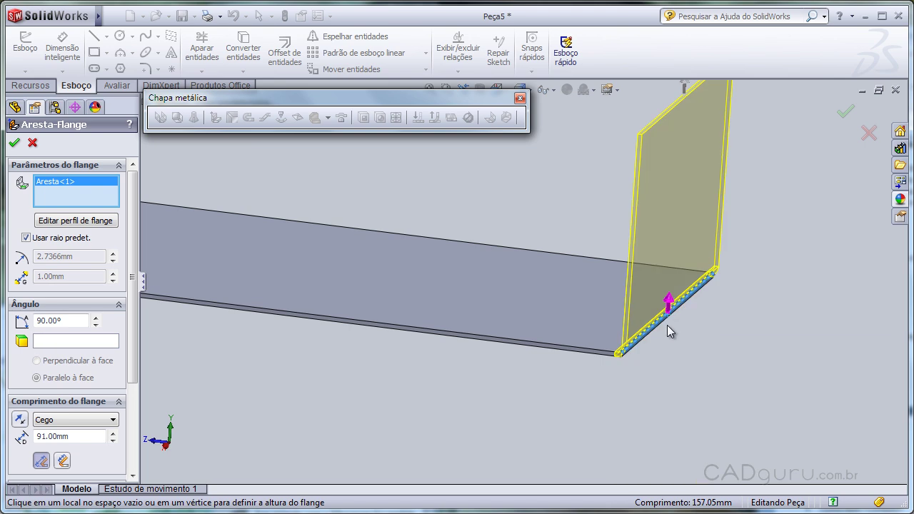
scroll(613, 323, down, 2)
scroll(614, 323, down, 1)
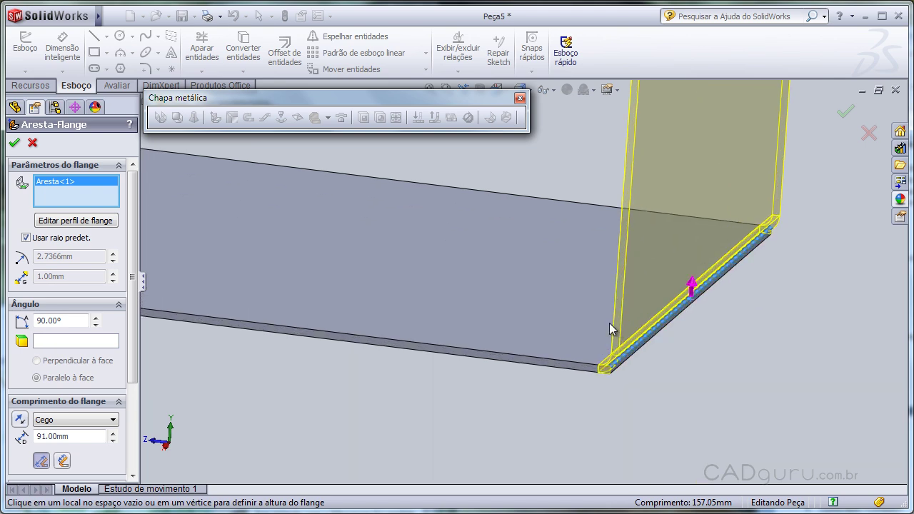
Step: Try other flange angles, then set the angle back to 90°
double_click(63, 321)
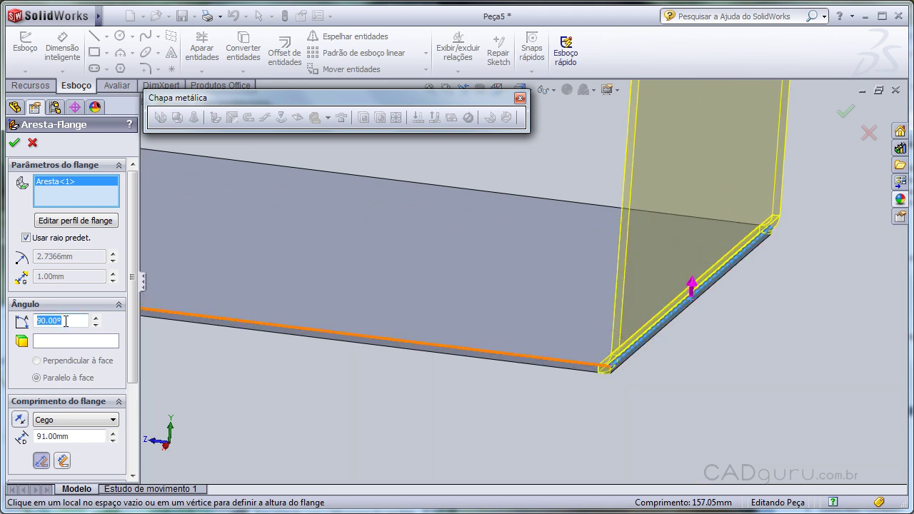
click(96, 319)
click(96, 324)
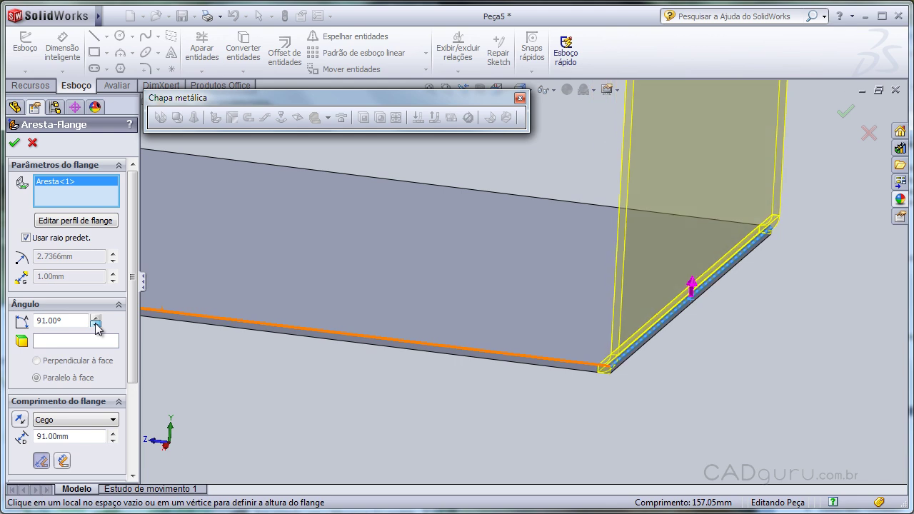
double_click(80, 322)
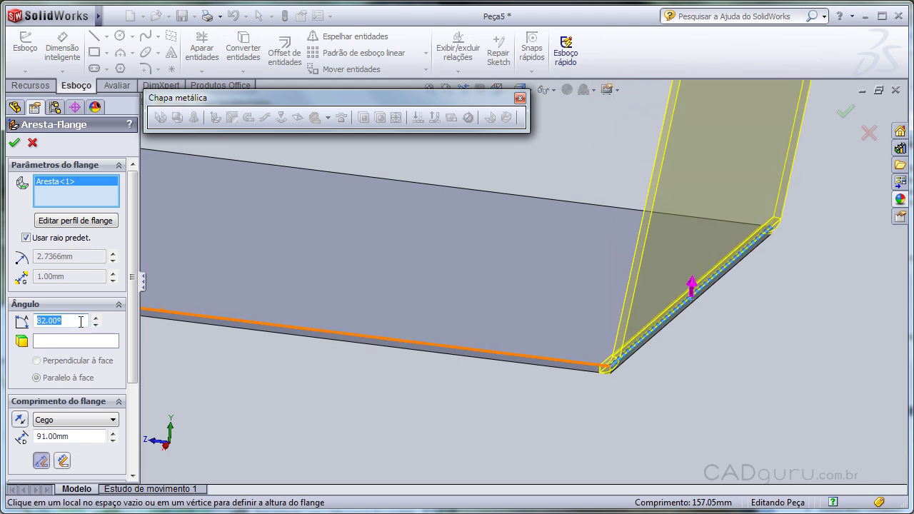
text(90)
key(Return)
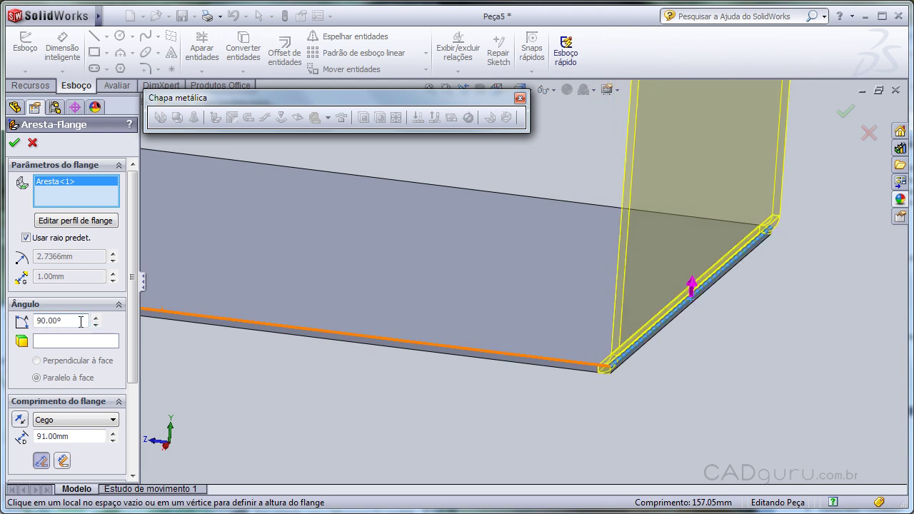
Step: Bring the Posição do flange options into view in the PropertyManager
scroll(645, 299, down, 5)
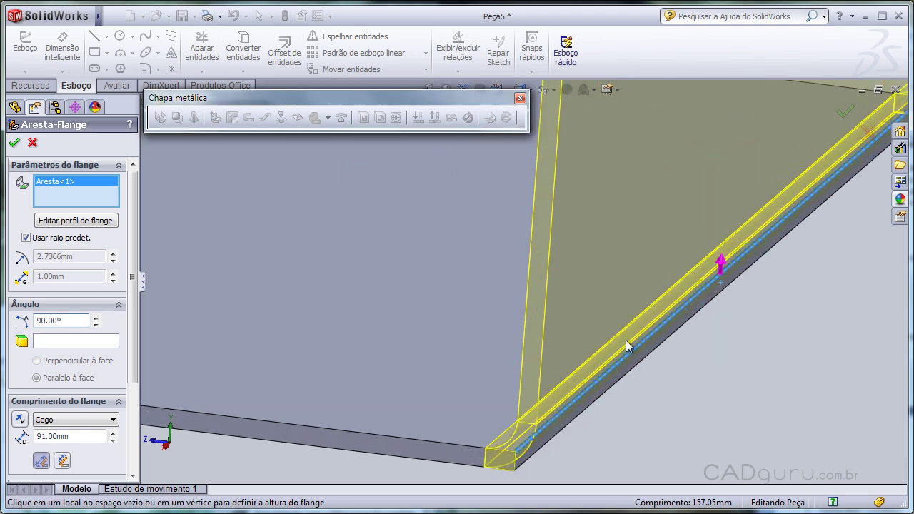
scroll(572, 371, up, 5)
middle_drag(569, 372, 528, 314)
scroll(504, 298, down, 2)
scroll(504, 298, down, 2)
scroll(504, 299, down, 3)
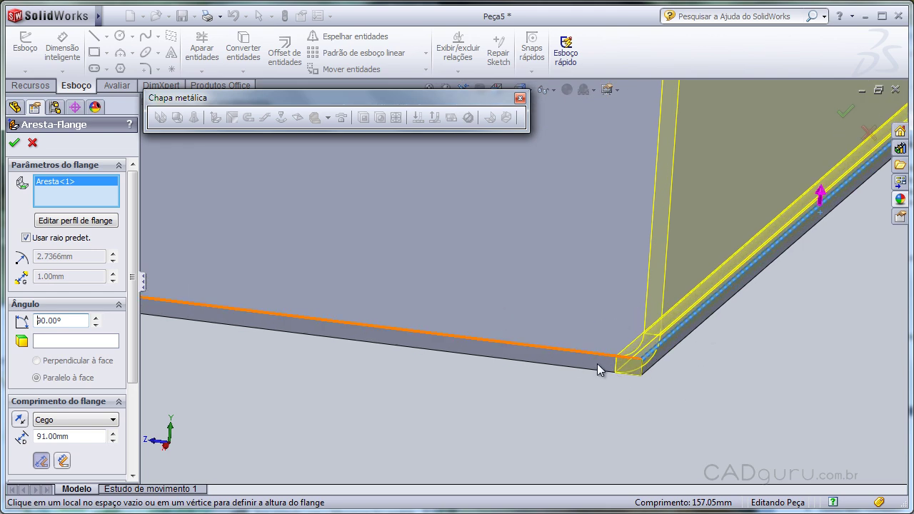
click(173, 318)
scroll(128, 427, down, 3)
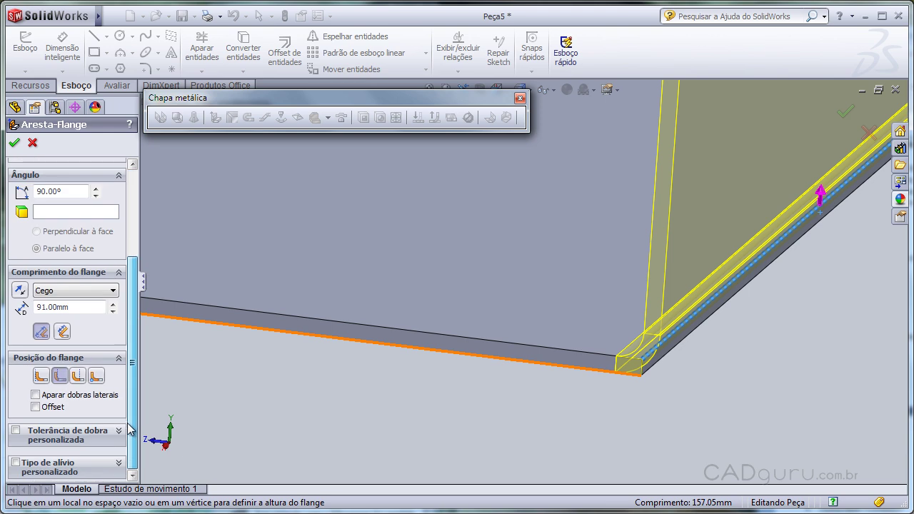
Step: Try Material no interior, then set the flange position to Dobrar para fora and check the bend
click(43, 379)
middle_drag(427, 385, 443, 362)
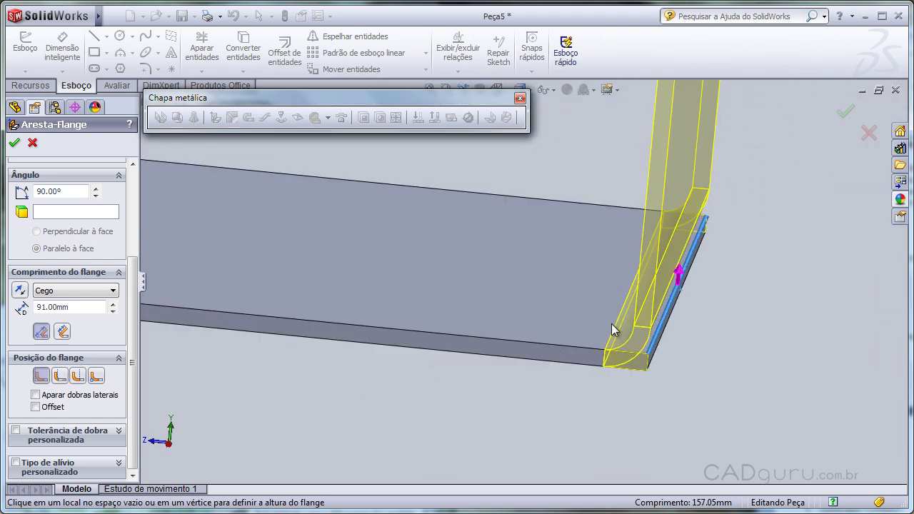
middle_drag(603, 333, 652, 335)
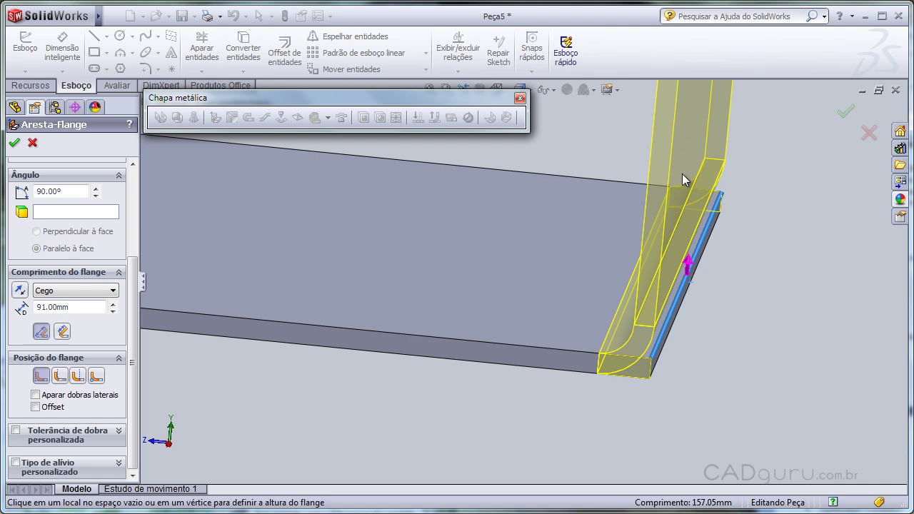
click(77, 377)
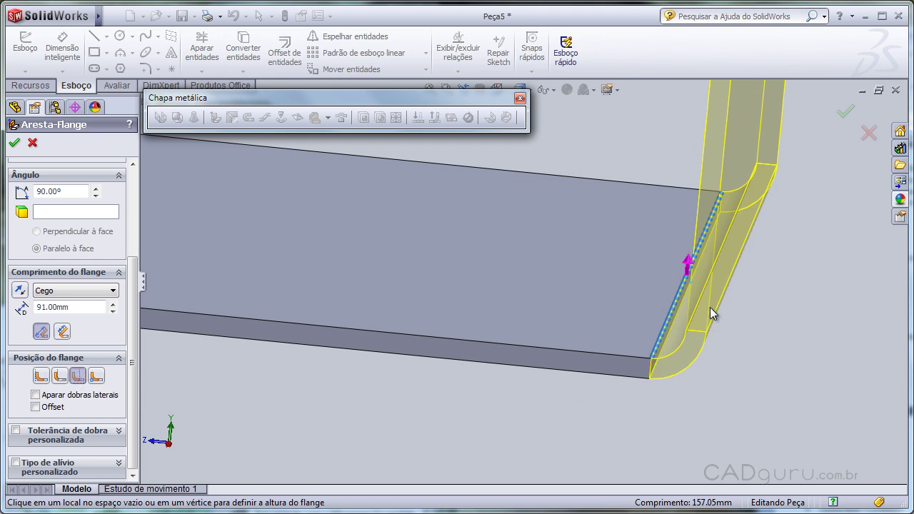
middle_drag(688, 309, 688, 315)
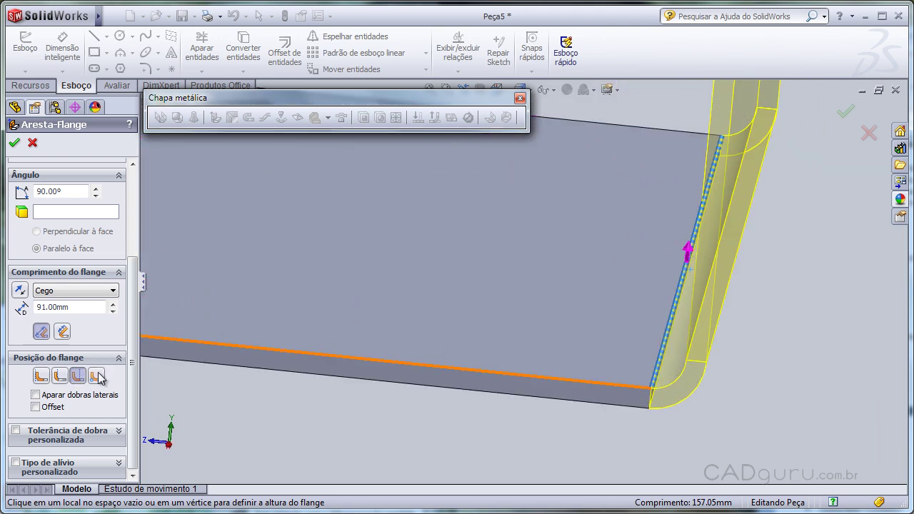
mouse_move(491, 377)
middle_down()
mouse_move(547, 341)
mouse_move(573, 354)
middle_up()
middle_drag(626, 346, 619, 365)
mouse_move(567, 269)
middle_down()
mouse_move(565, 241)
mouse_move(551, 241)
mouse_move(557, 278)
mouse_move(527, 365)
middle_up()
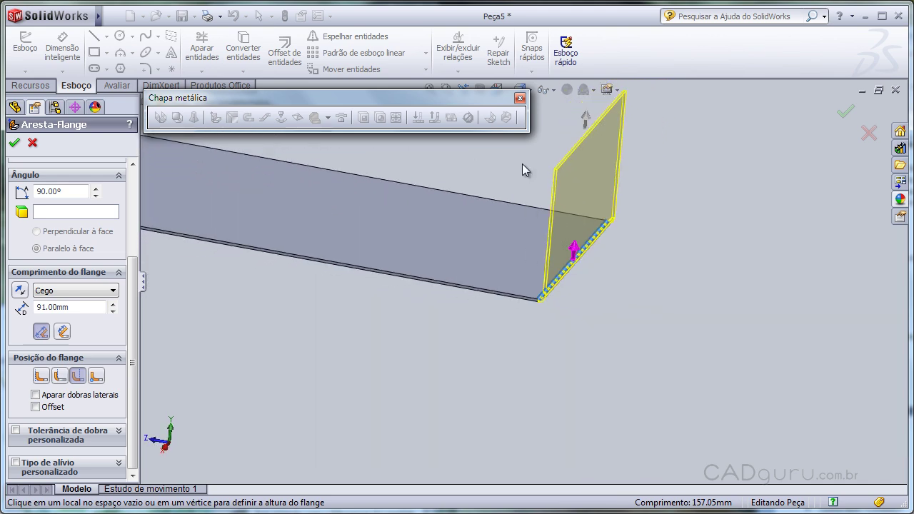
scroll(525, 165, down, 5)
Step: Confirm the 91 mm, 90° flange as Aresta-Flange1 and orbit the L-shaped plate
click(845, 110)
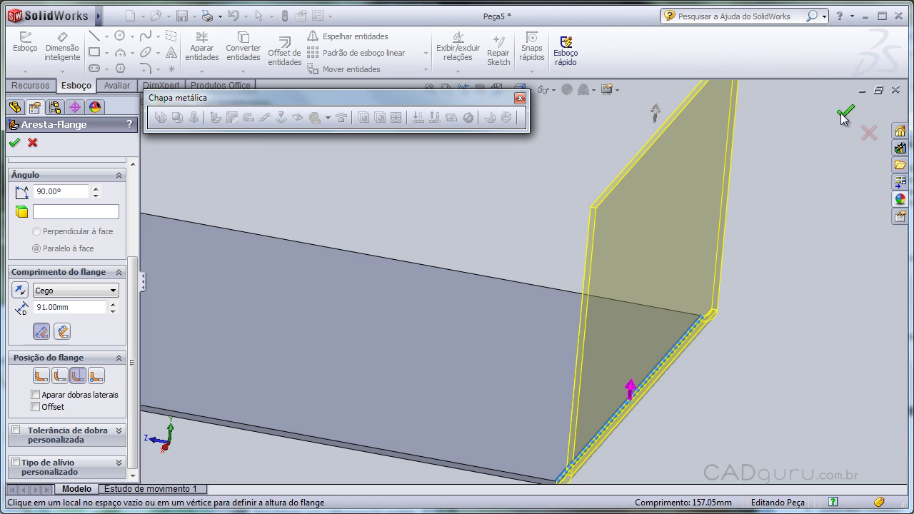
scroll(715, 249, up, 2)
scroll(681, 284, up, 3)
scroll(681, 284, up, 2)
mouse_move(451, 308)
middle_down()
mouse_move(461, 287)
mouse_move(482, 308)
mouse_move(481, 329)
mouse_move(449, 332)
middle_up()
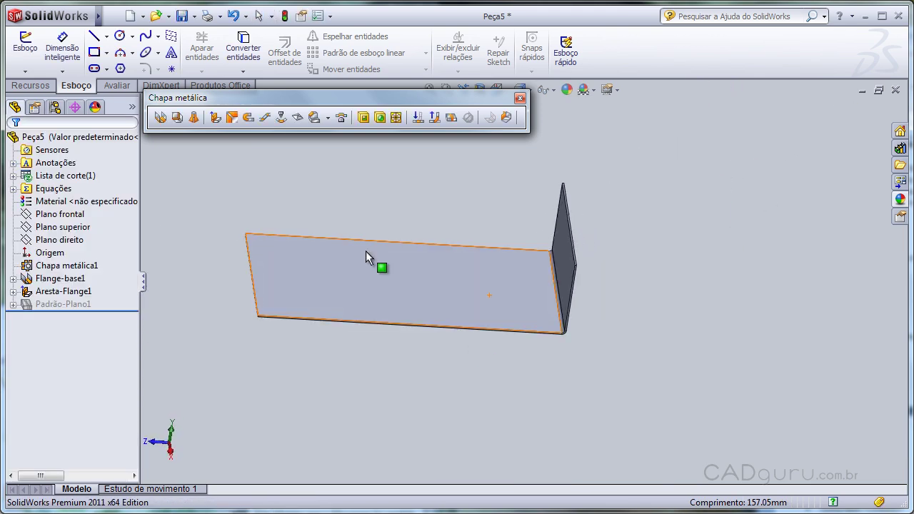
Step: Create Aresta-Flange2 with 85 mm walls on the plate's top, left and bottom edges
click(215, 118)
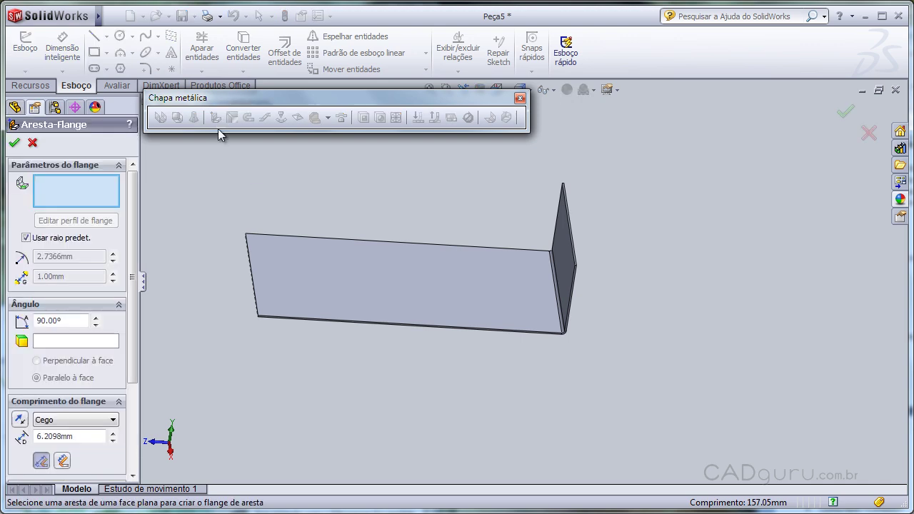
click(283, 237)
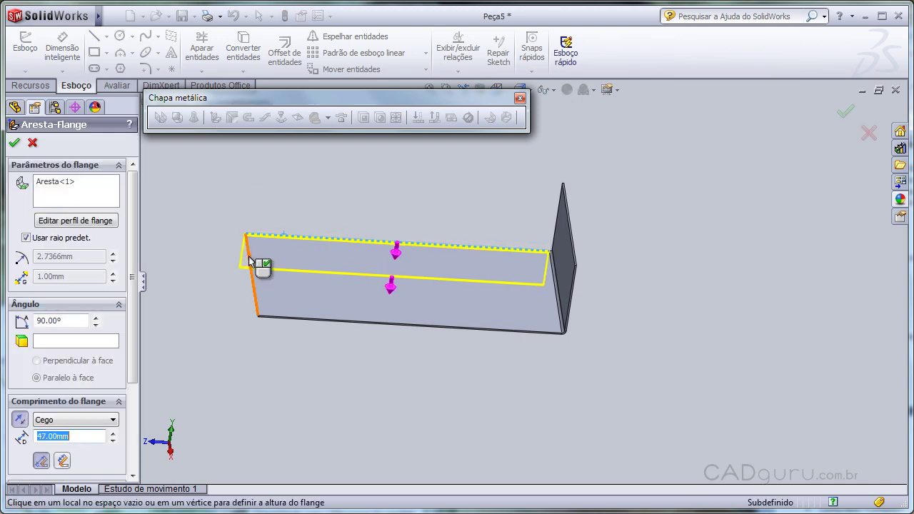
click(295, 164)
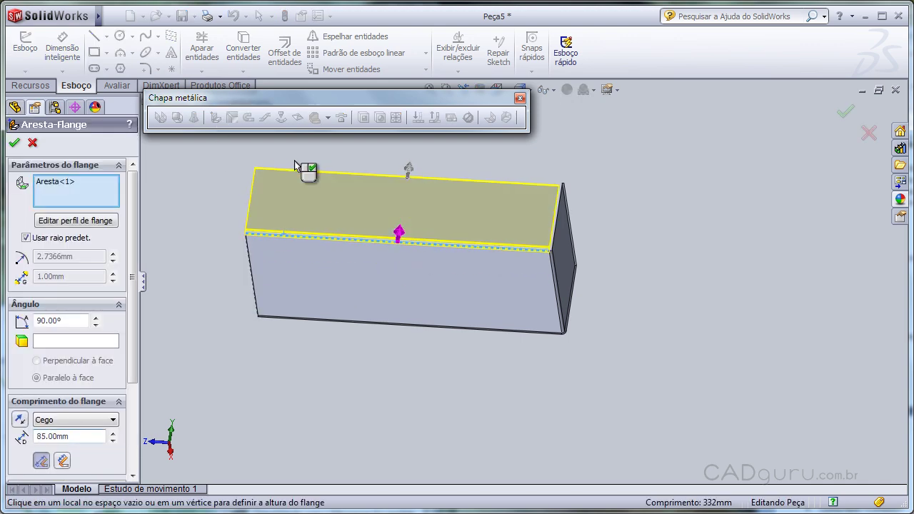
click(254, 269)
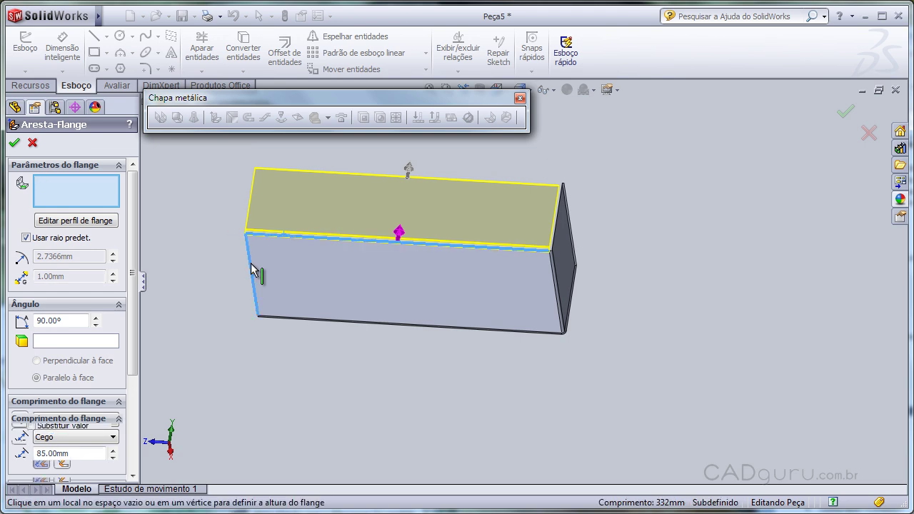
click(295, 321)
middle_drag(504, 291, 529, 227)
click(844, 112)
mouse_move(682, 175)
middle_down()
mouse_move(648, 180)
mouse_move(666, 308)
mouse_move(457, 249)
mouse_move(379, 194)
mouse_move(342, 145)
mouse_move(459, 153)
mouse_move(458, 161)
mouse_move(419, 142)
mouse_move(376, 139)
mouse_move(352, 171)
middle_up()
scroll(379, 193, down, 3)
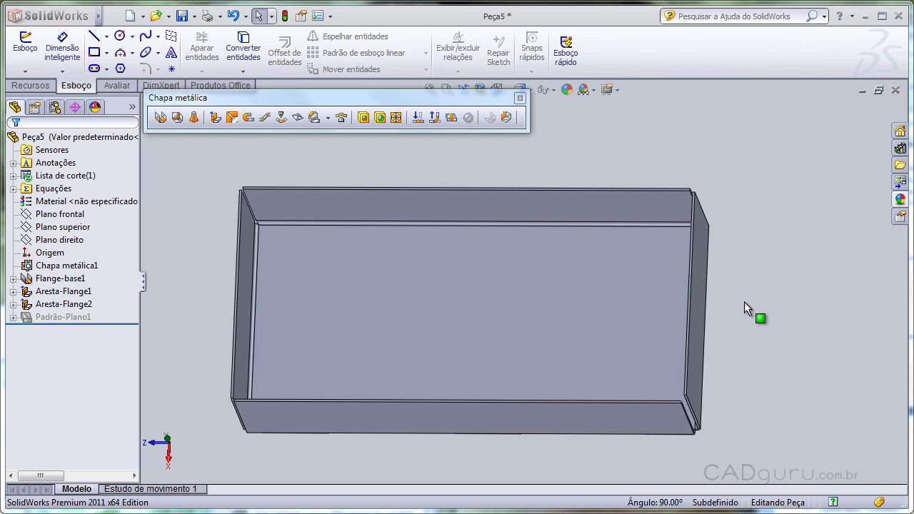
mouse_move(726, 305)
middle_down()
mouse_move(724, 217)
mouse_move(717, 225)
middle_up()
mouse_move(622, 375)
middle_down()
mouse_move(622, 204)
mouse_move(647, 226)
mouse_move(698, 170)
mouse_move(750, 169)
mouse_move(809, 190)
mouse_move(826, 169)
mouse_move(837, 202)
middle_up()
mouse_move(765, 255)
middle_down()
mouse_move(755, 245)
mouse_move(750, 204)
mouse_move(753, 255)
middle_up()
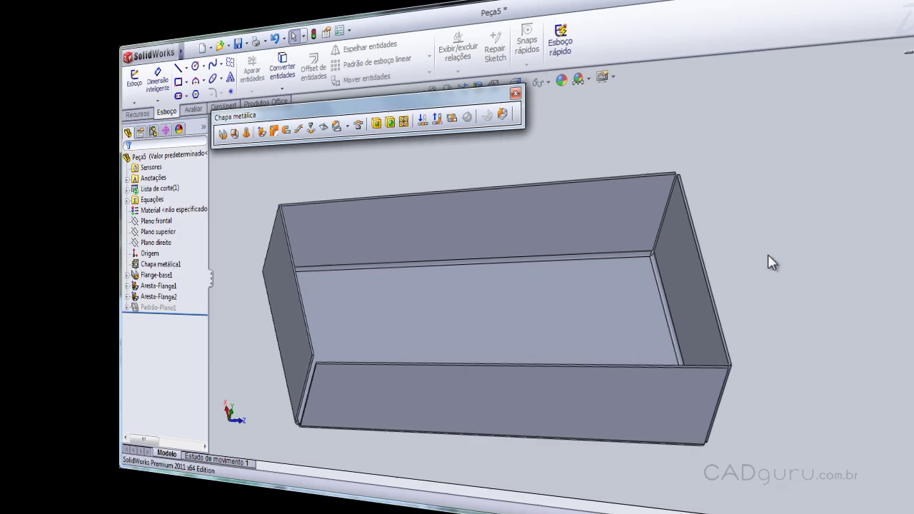